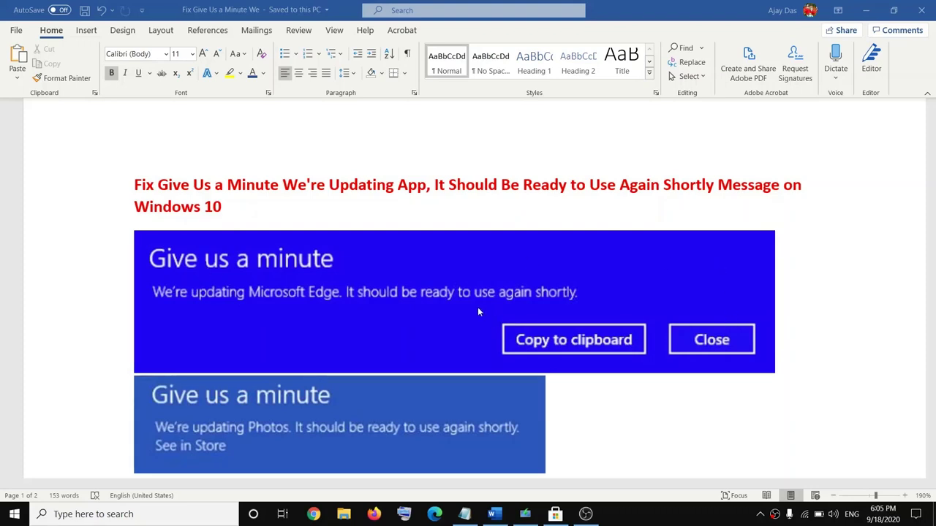
# Step: Scroll the Word guide to Step 1, 'Sign out and Sign in again', and switch to Microsoft Store
pyautogui.scroll(-1, 456, 298)
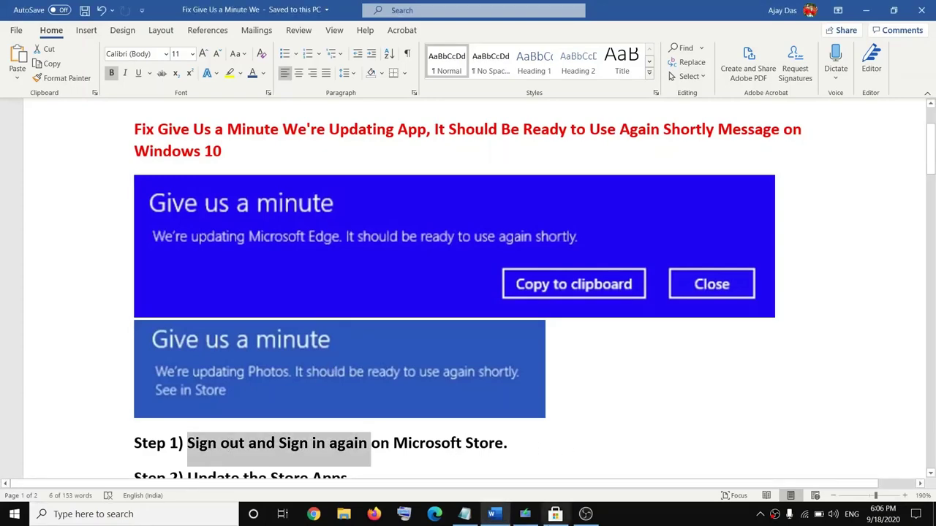
pyautogui.click(555, 514)
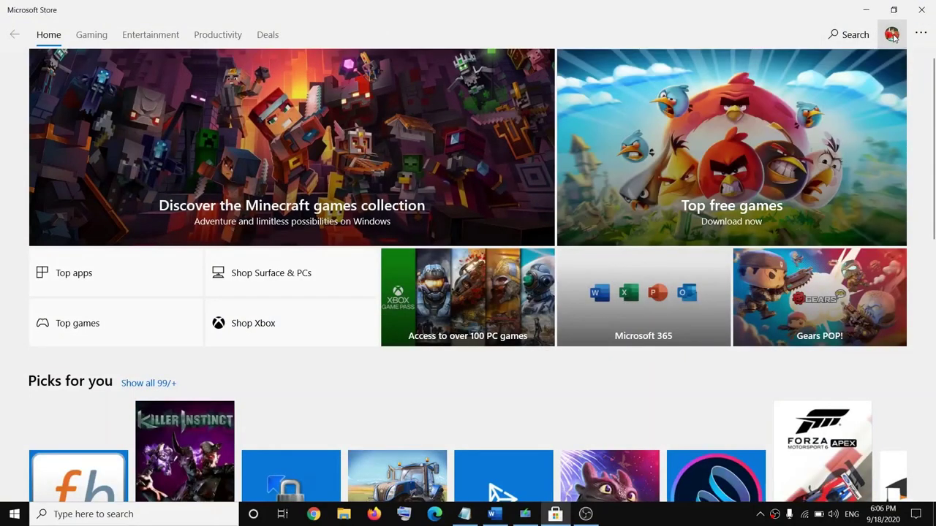
# Step: Sign out of the Microsoft account in Microsoft Store
pyautogui.click(893, 37)
pyautogui.click(872, 64)
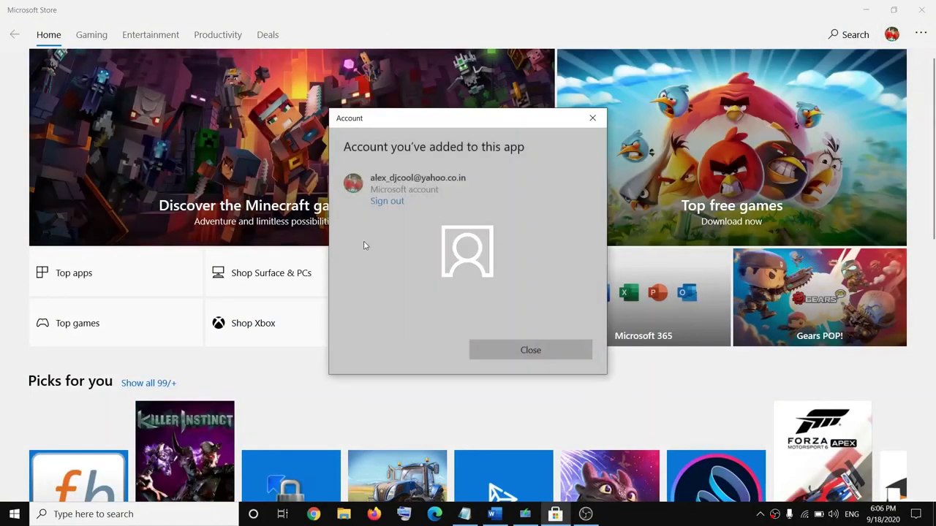
pyautogui.click(388, 202)
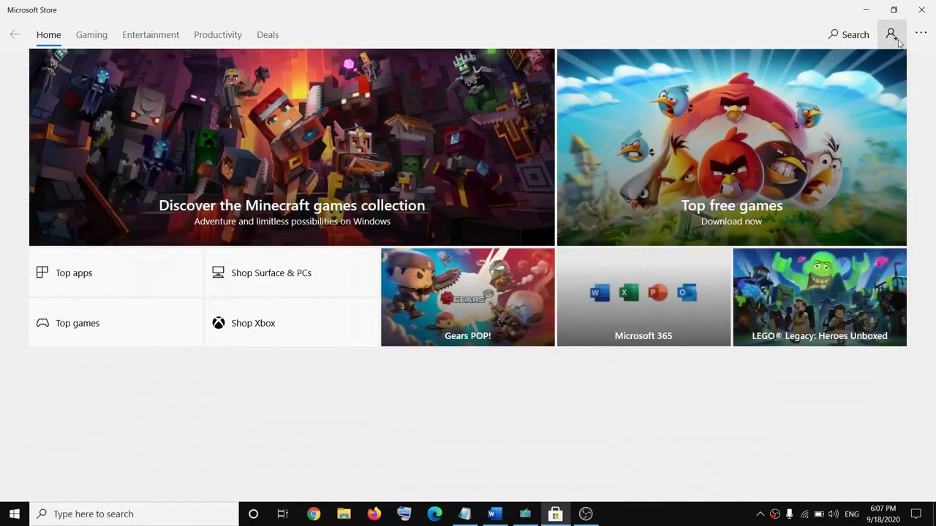
# Step: Sign back in to the Store with the account PIN, then return to the Word guide
pyautogui.click(896, 38)
pyautogui.click(797, 70)
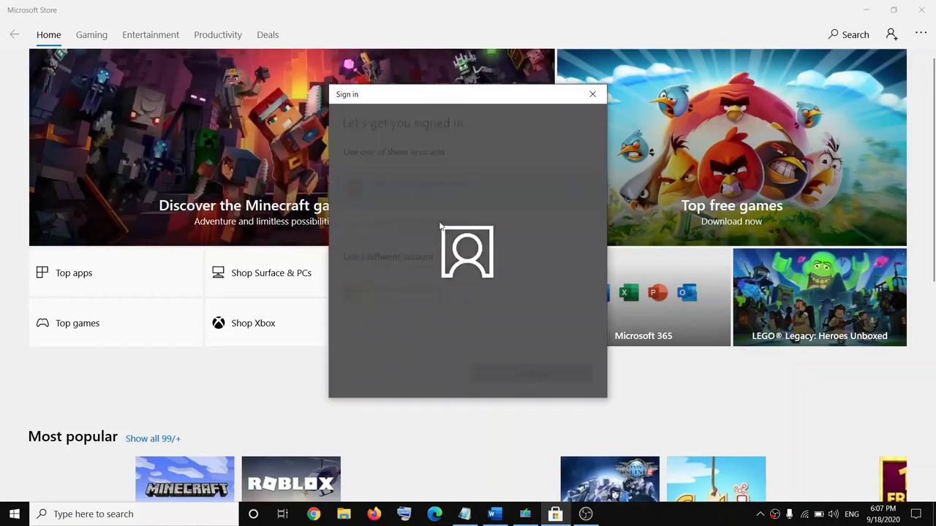
pyautogui.press('Return')
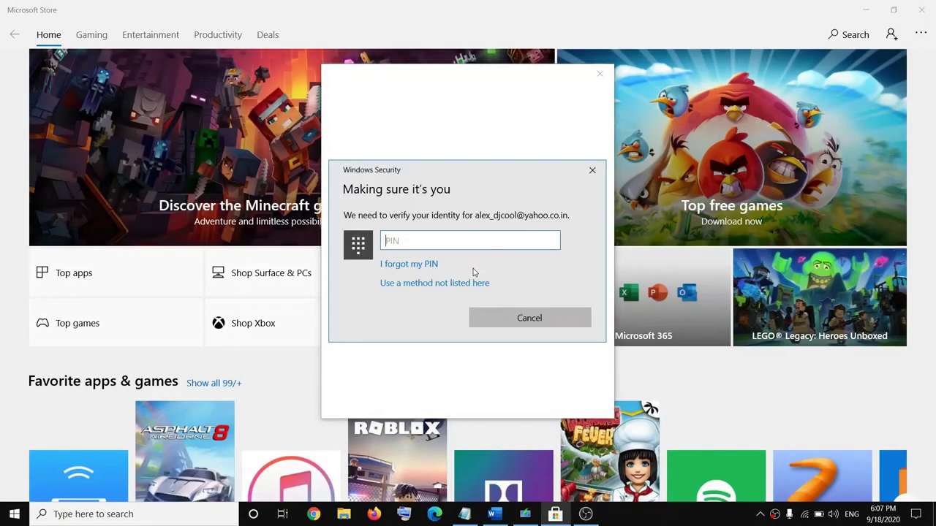
pyautogui.write('1111')
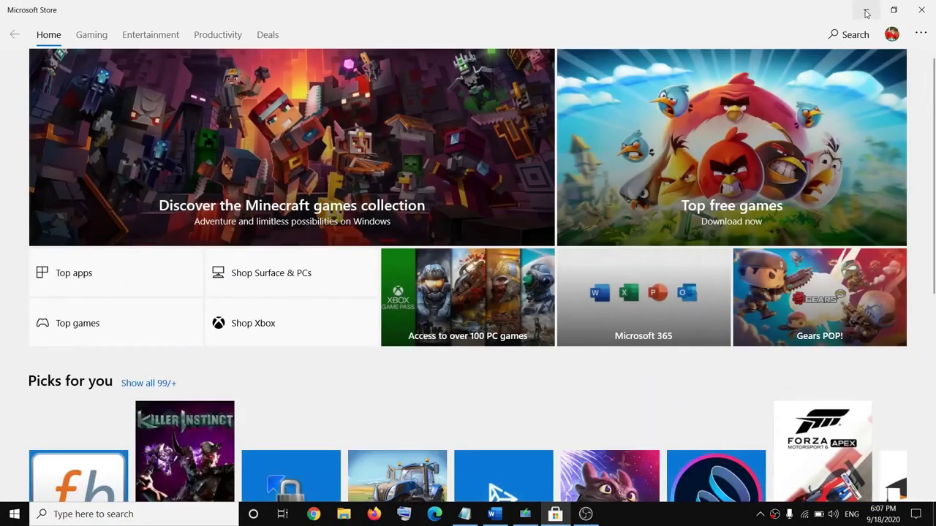
pyautogui.click(865, 11)
pyautogui.scroll(-2, 419, 330)
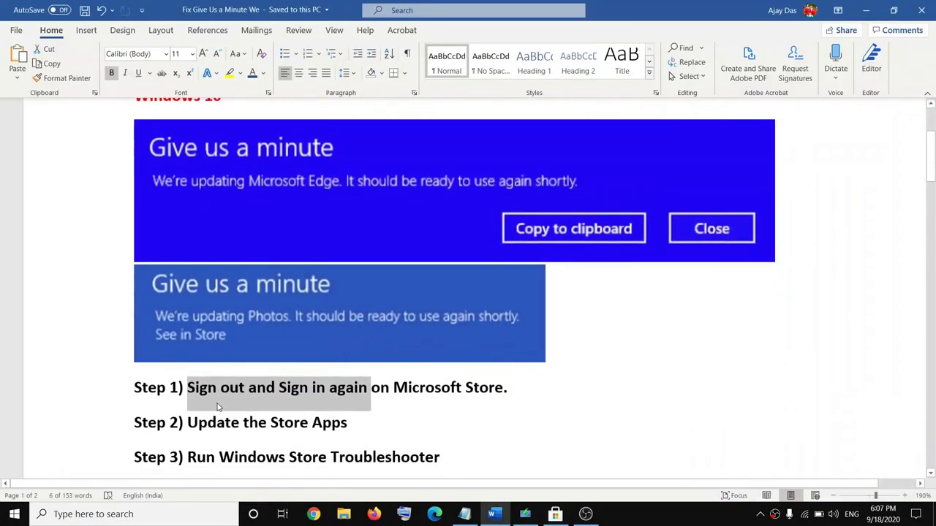
# Step: Highlight the 'Update the Store Apps' step and run Get updates from the Store's Downloads and updates page
pyautogui.moveTo(189, 423); pyautogui.dragTo(348, 424)
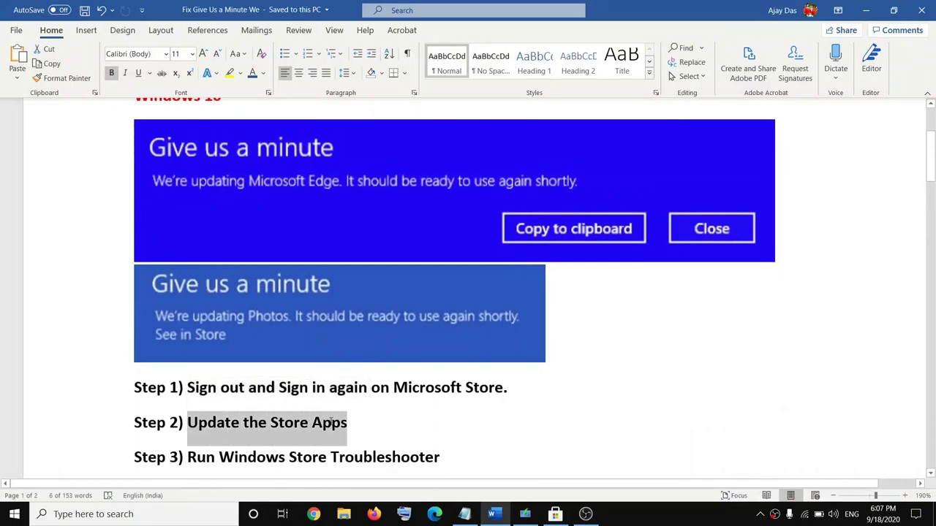
pyautogui.click(555, 514)
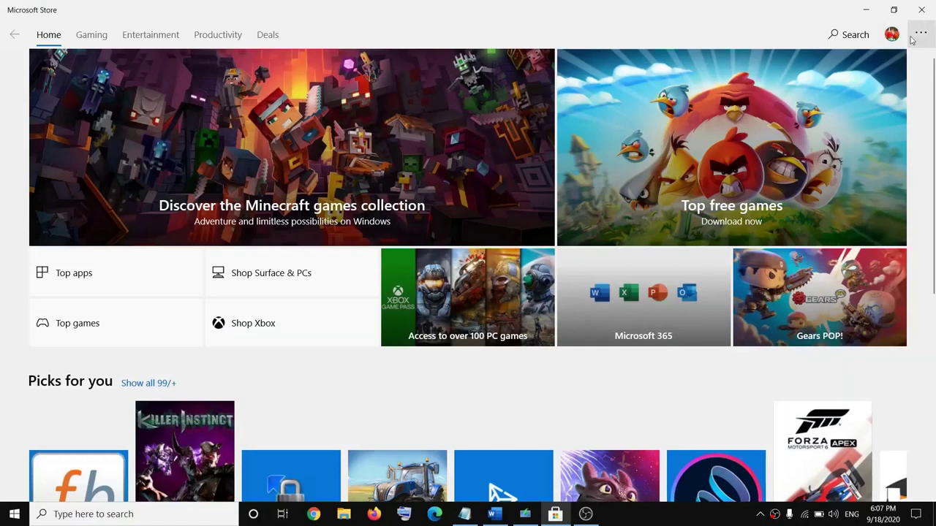
pyautogui.click(922, 36)
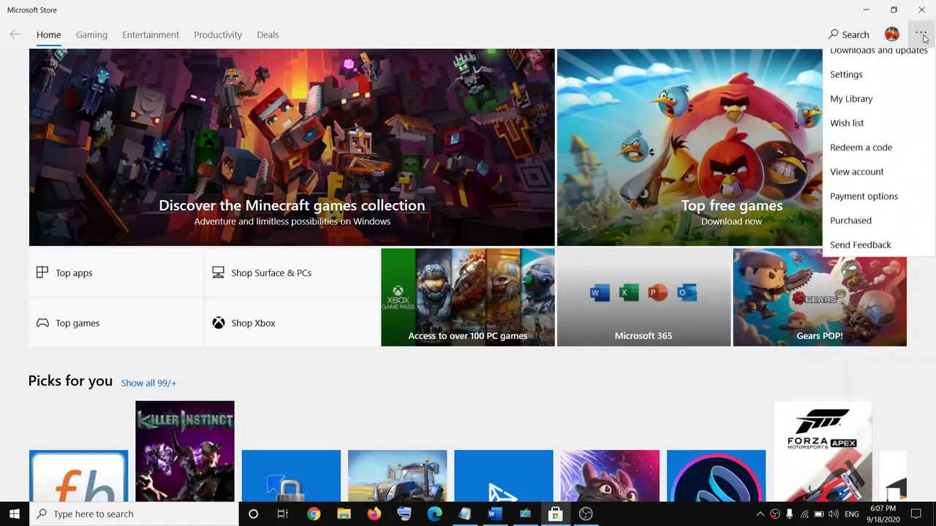
pyautogui.click(882, 66)
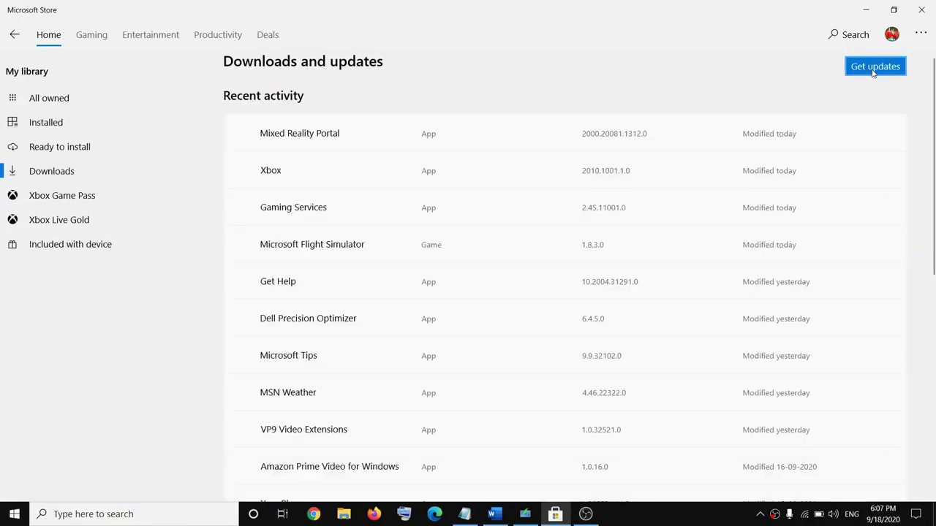
pyautogui.click(869, 72)
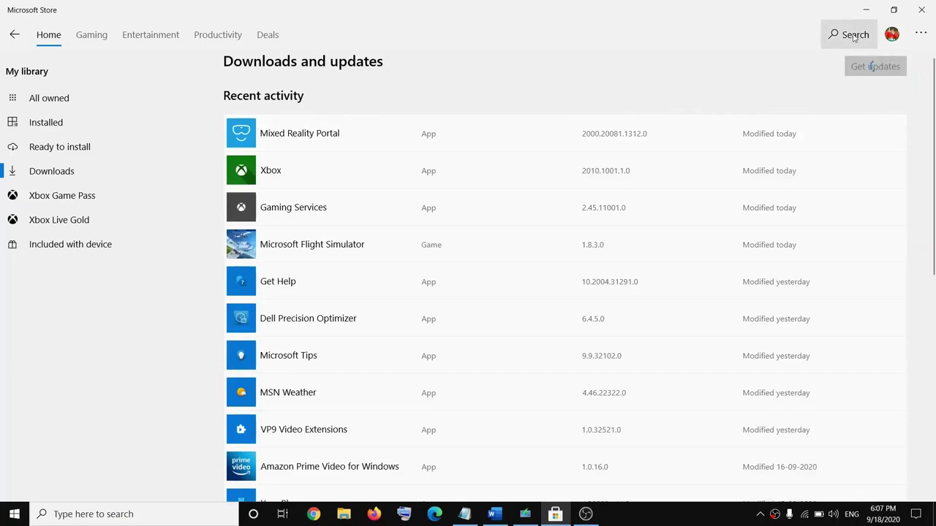
# Step: Back in Word, highlight the 'Run Windows Store Troubleshooter' step
pyautogui.click(867, 10)
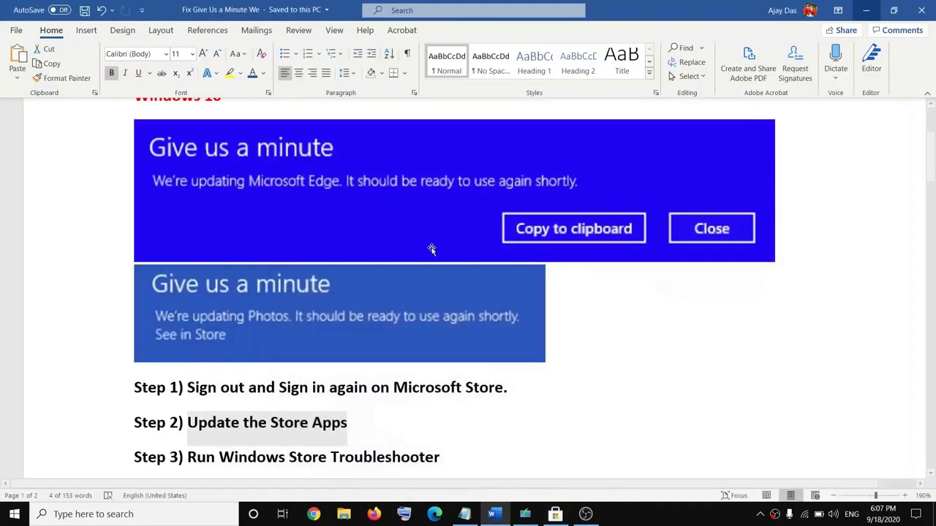
pyautogui.scroll(-1, 387, 359)
pyautogui.moveTo(188, 411); pyautogui.dragTo(430, 411)
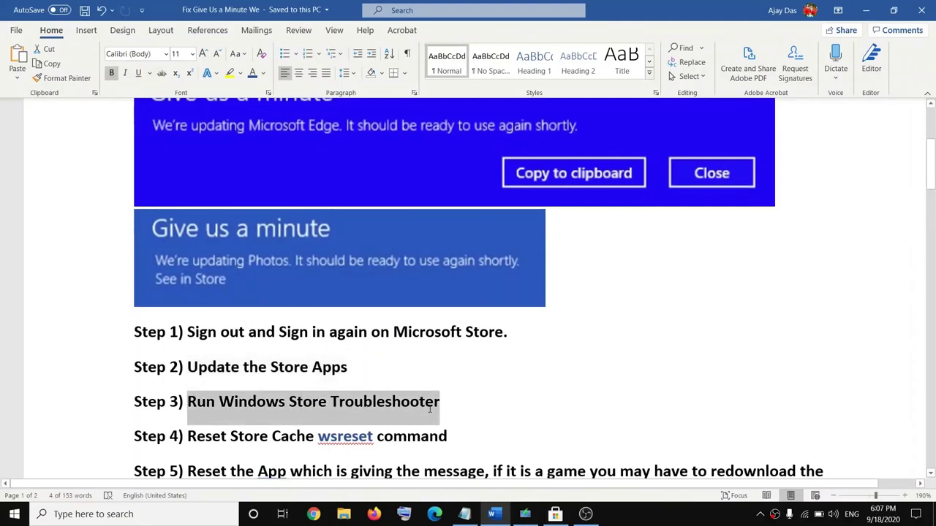
# Step: Run the Windows Store Apps troubleshooter from Update & Security's Additional troubleshooters
pyautogui.click(14, 514)
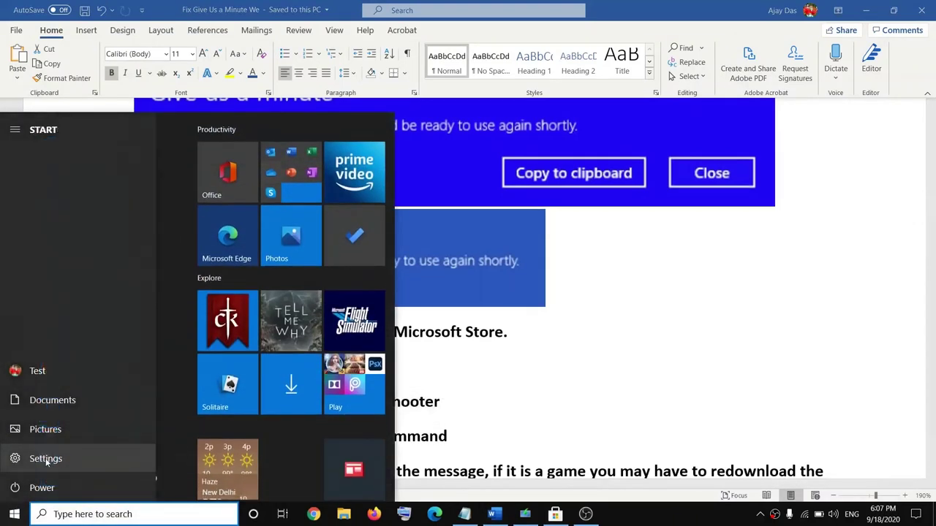
pyautogui.click(57, 459)
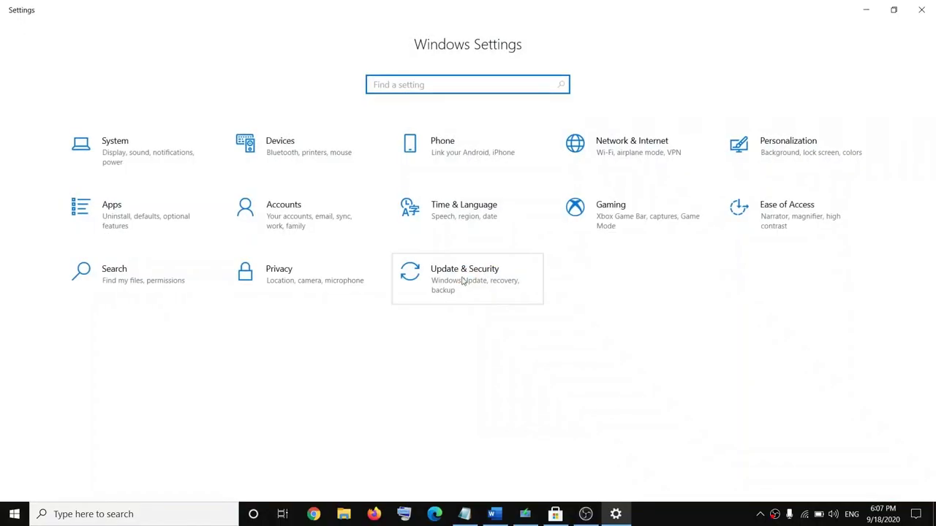
pyautogui.click(524, 285)
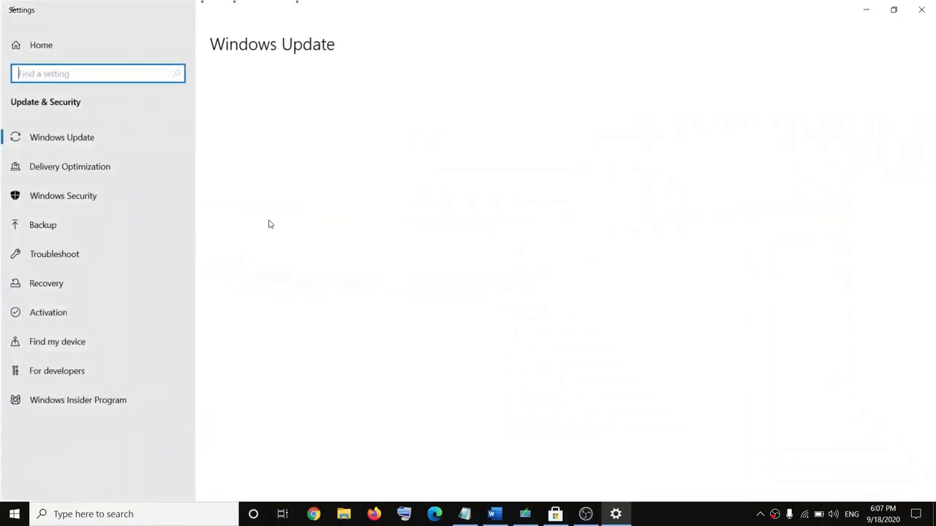
pyautogui.click(111, 252)
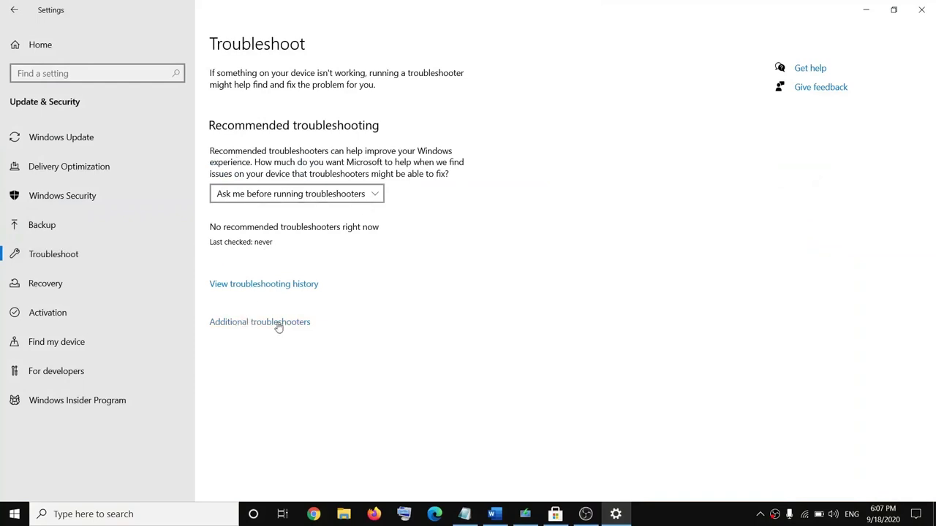
pyautogui.click(264, 323)
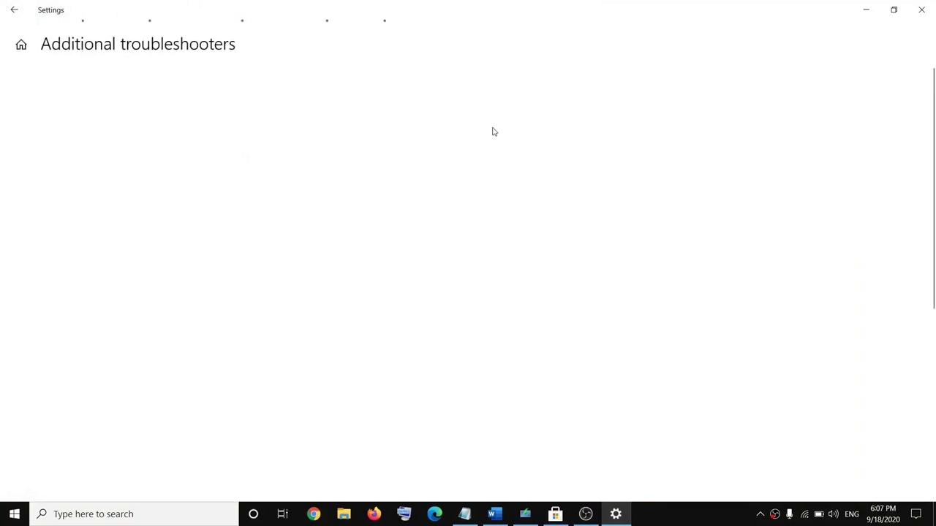
pyautogui.scroll(-5, 183, 293)
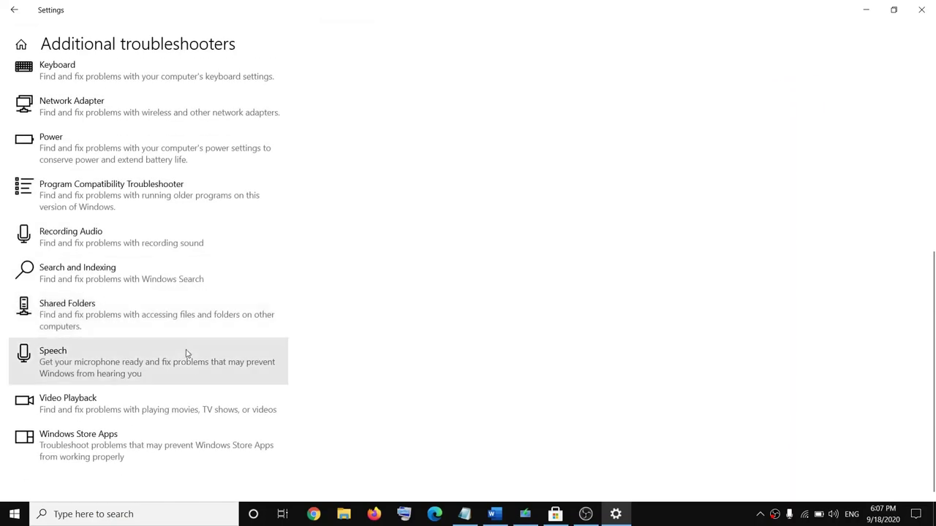
pyautogui.click(121, 445)
pyautogui.scroll(-1, 366, 355)
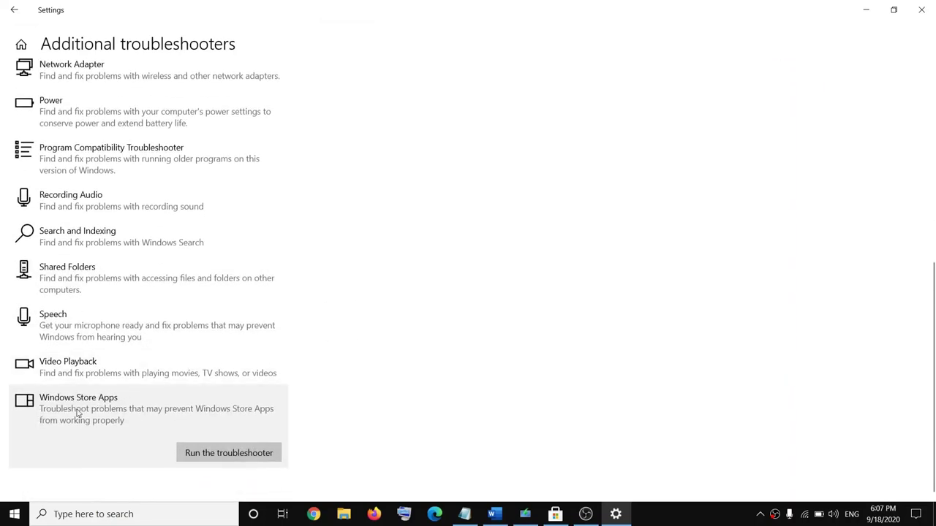
pyautogui.click(248, 455)
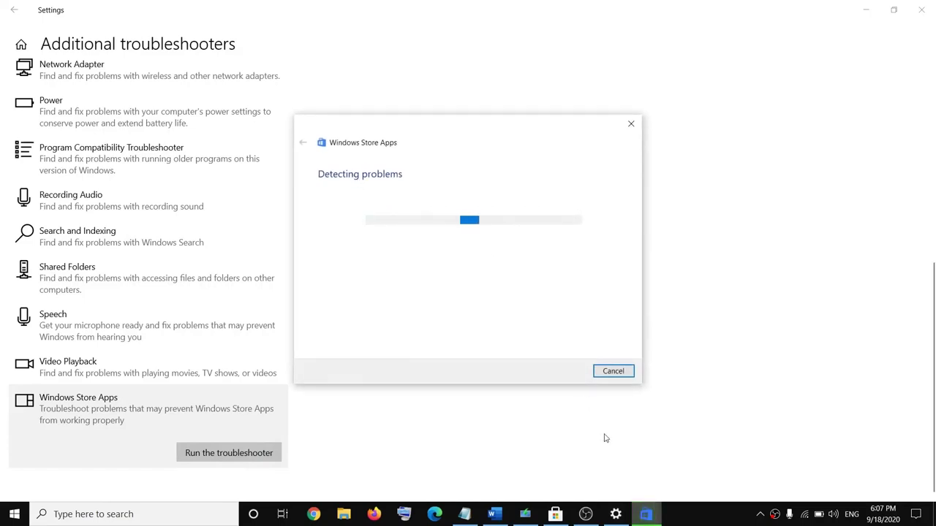
# Step: In Word, highlight the Reset Store Cache step and select the word 'wsreset'
pyautogui.click(495, 514)
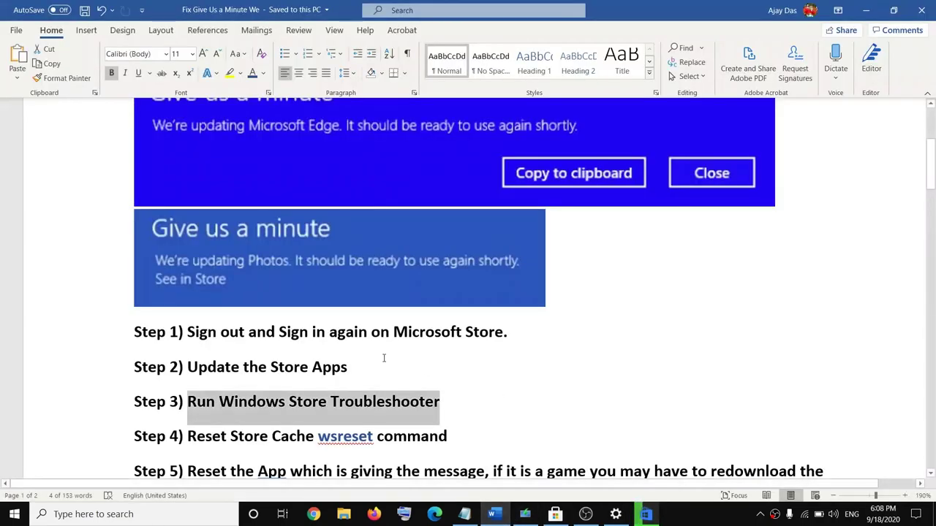
pyautogui.moveTo(187, 435); pyautogui.dragTo(317, 437)
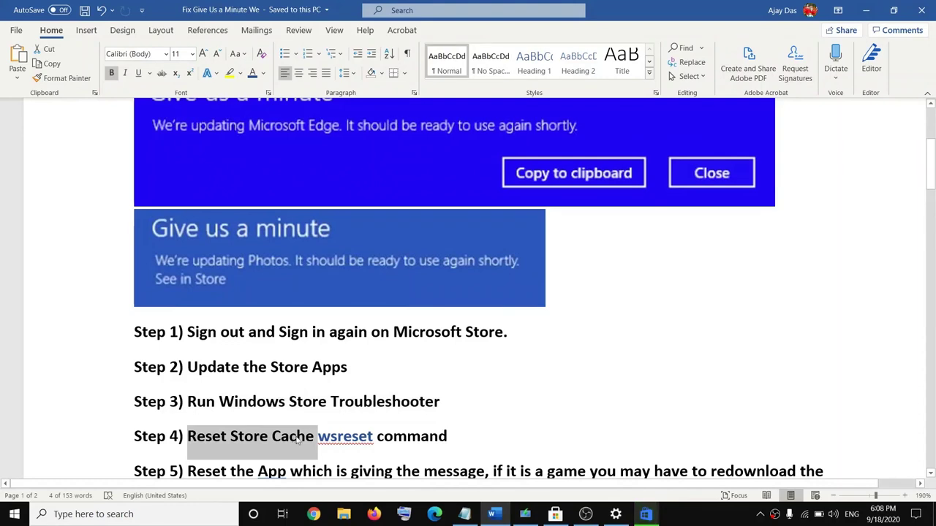
pyautogui.moveTo(375, 436); pyautogui.dragTo(317, 436)
pyautogui.hotkey('ctrl', 'c')
pyautogui.click(374, 436)
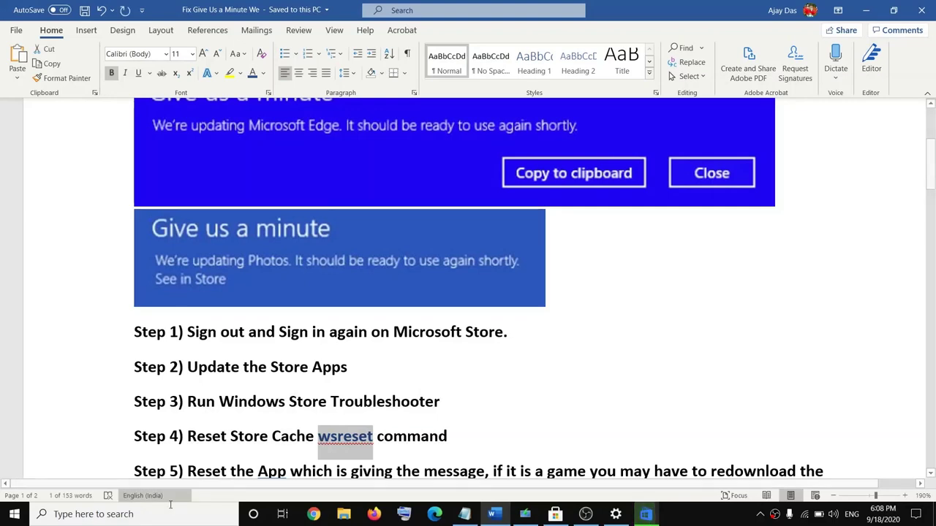
# Step: Search for wsreset and run it as administrator to clear the Store cache
pyautogui.click(121, 514)
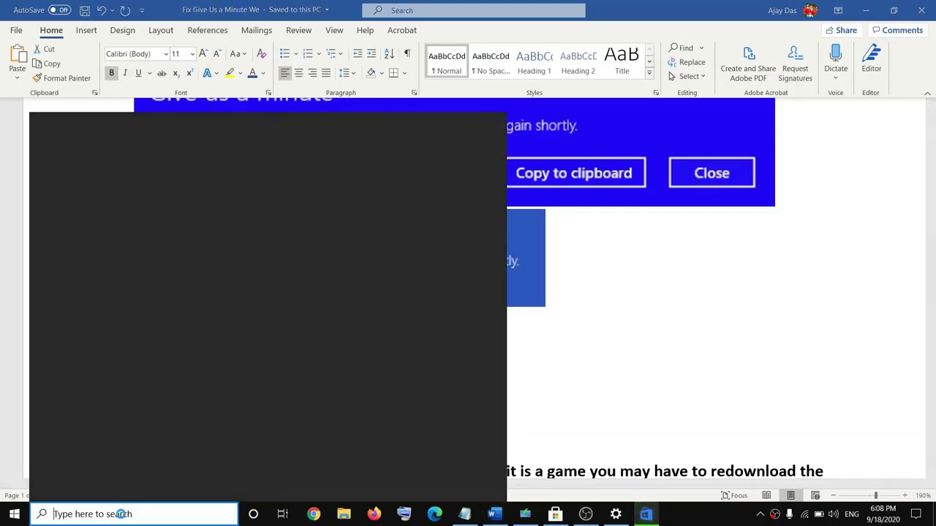
pyautogui.hotkey('ctrl', 'v')
pyautogui.hotkey('ctrl', 'a')
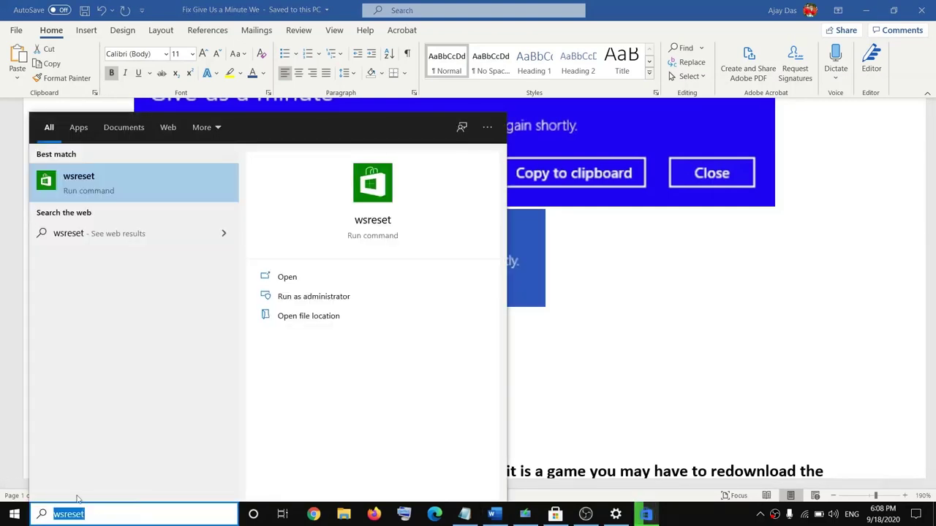
pyautogui.rightClick(83, 186)
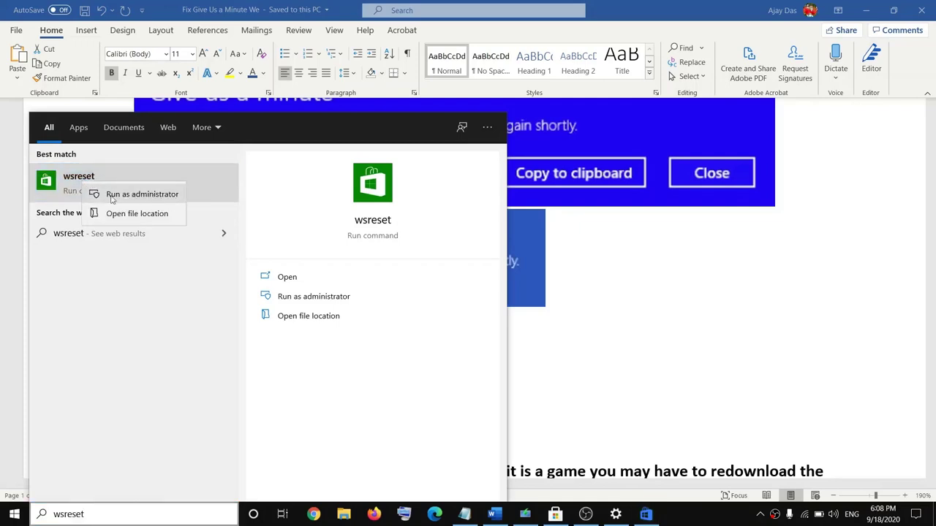
pyautogui.click(143, 195)
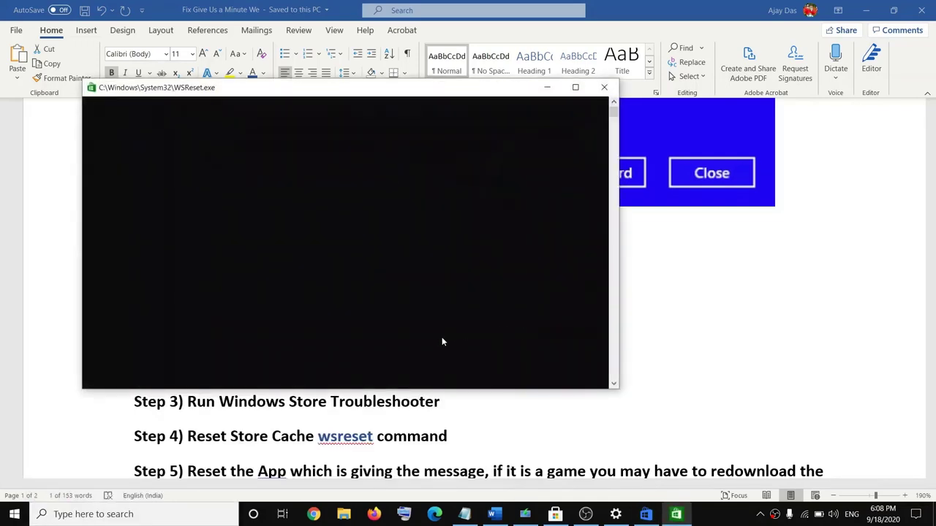
pyautogui.moveTo(181, 90); pyautogui.dragTo(250, 93)
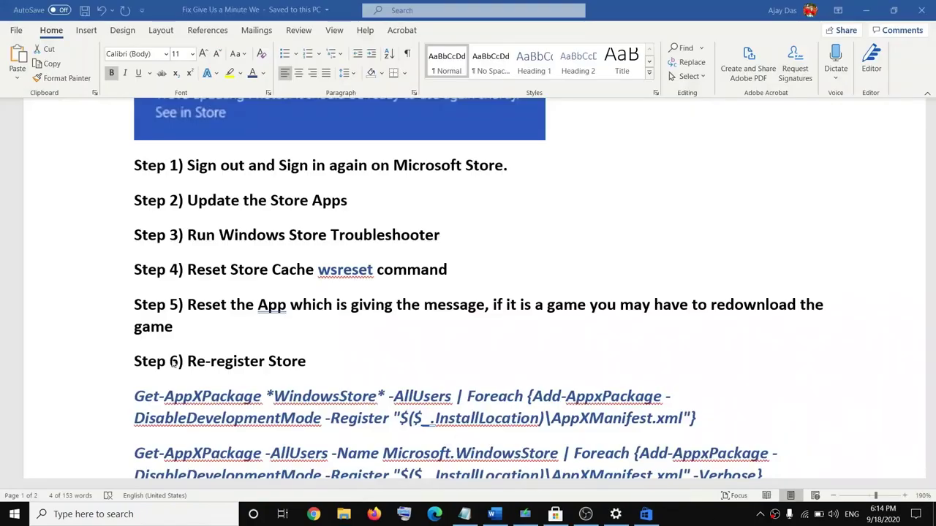
pyautogui.scroll(1, 242, 335)
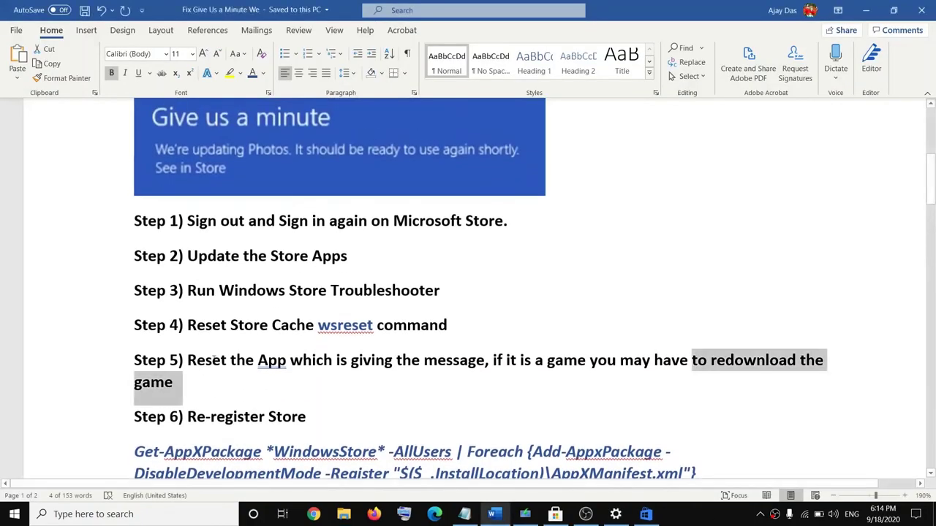
pyautogui.moveTo(214, 359); pyautogui.dragTo(486, 360)
pyautogui.scroll(2, 468, 365)
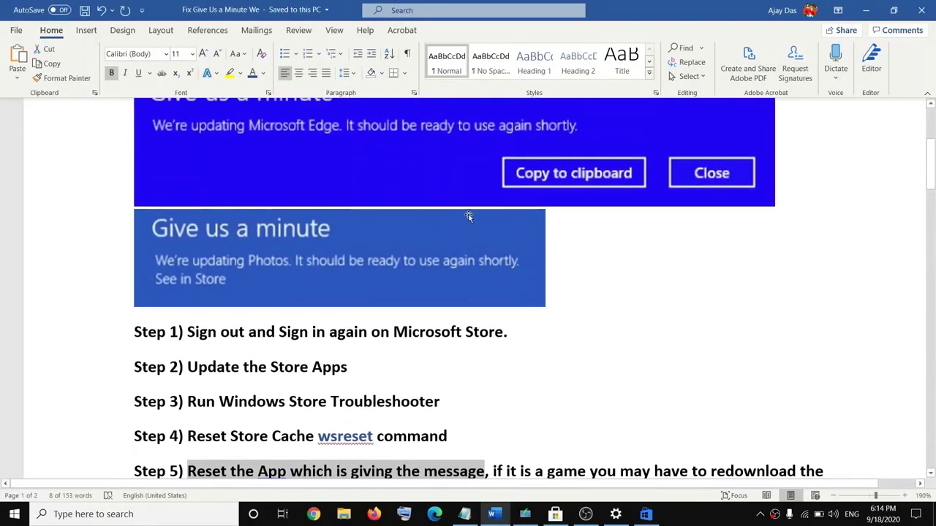
pyautogui.scroll(2, 437, 212)
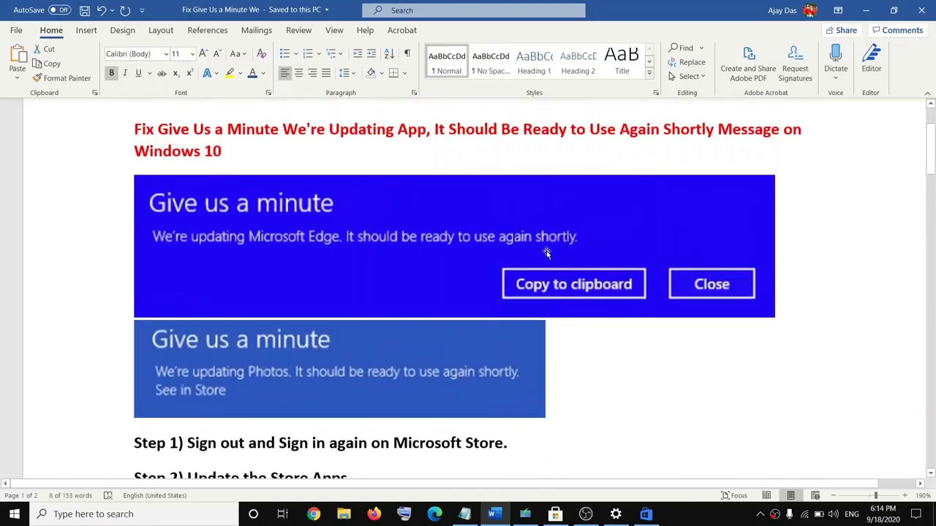
pyautogui.scroll(-4, 546, 251)
pyautogui.click(565, 360)
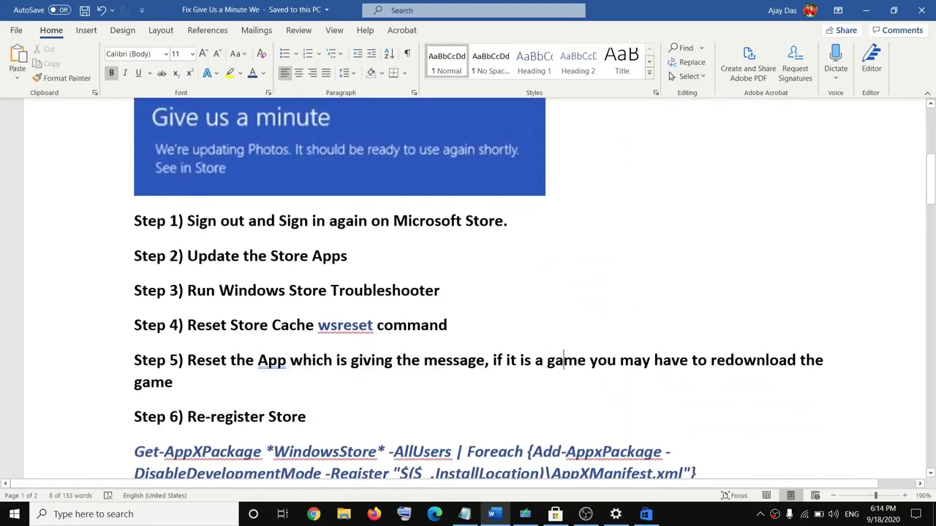
pyautogui.scroll(-1, 683, 347)
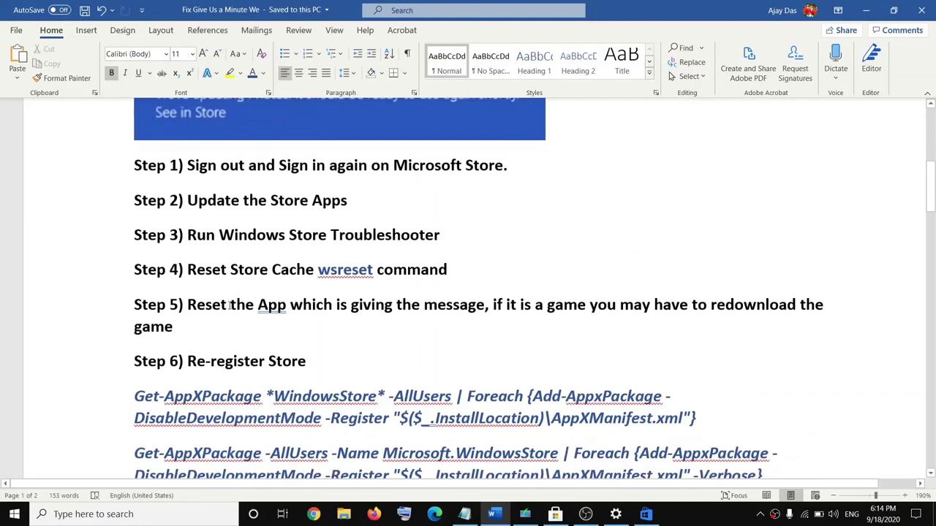
pyautogui.moveTo(260, 306); pyautogui.dragTo(187, 306)
pyautogui.moveTo(692, 306); pyautogui.dragTo(461, 323)
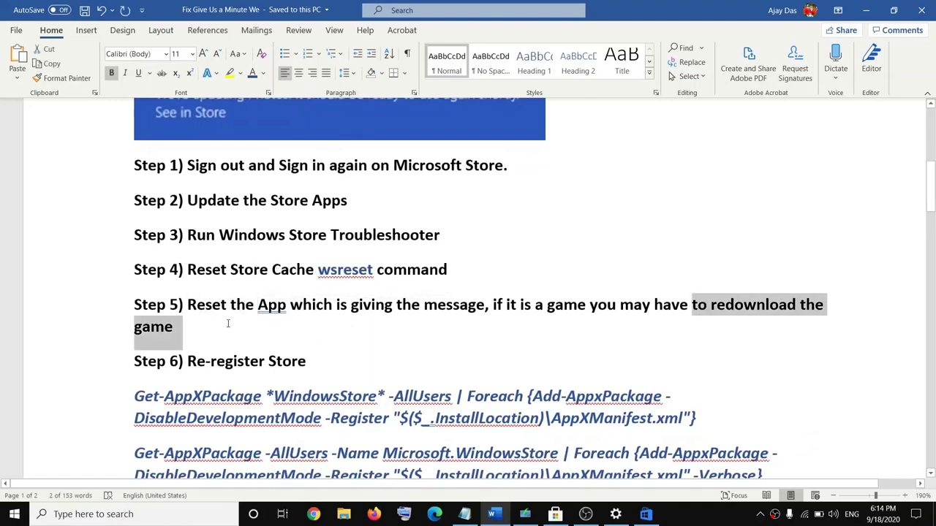
pyautogui.moveTo(228, 324); pyautogui.dragTo(175, 324)
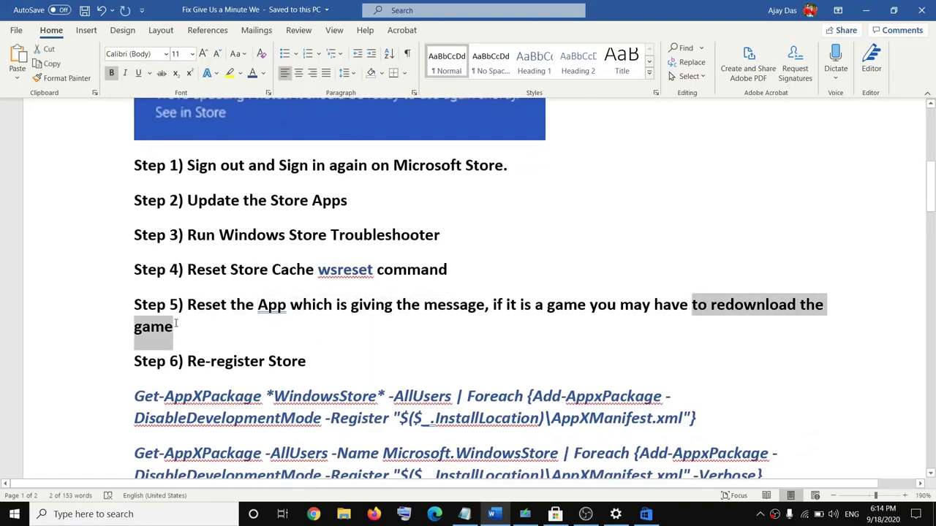
pyautogui.click(573, 325)
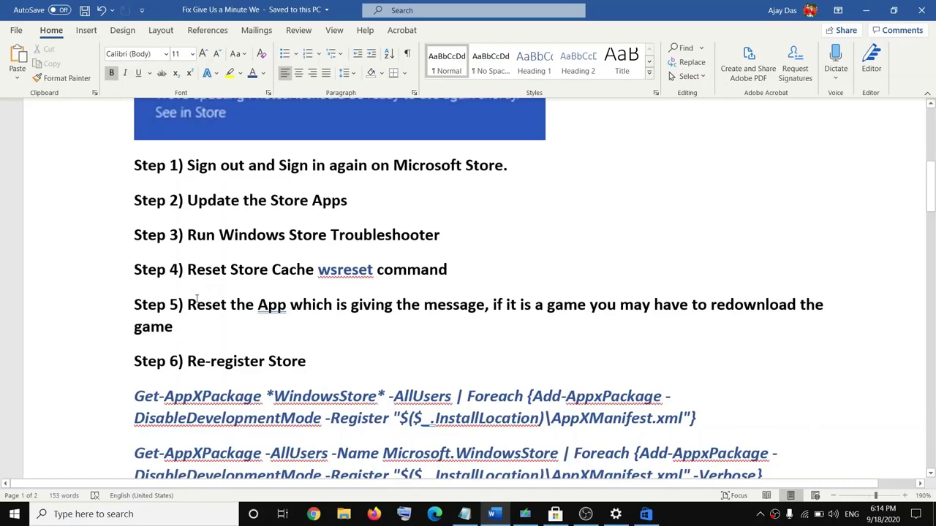
# Step: Highlight 'Reset the App' in Step 5 of the Word guide and open the Start menu
pyautogui.moveTo(197, 298); pyautogui.dragTo(351, 305)
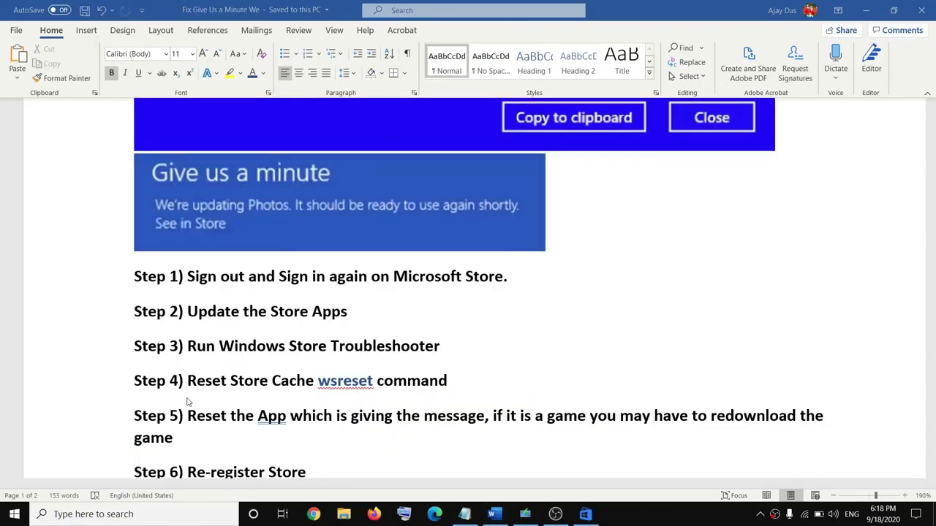
pyautogui.moveTo(197, 415); pyautogui.dragTo(286, 416)
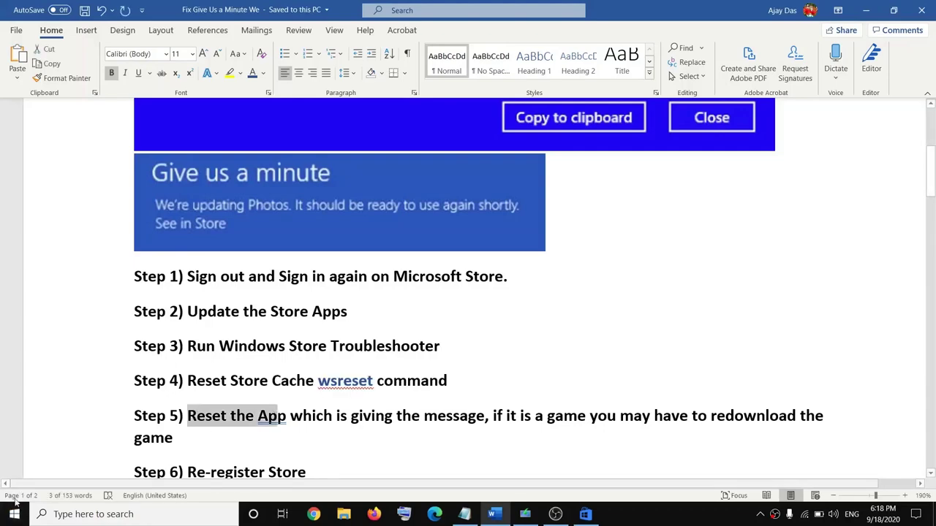
pyautogui.click(15, 514)
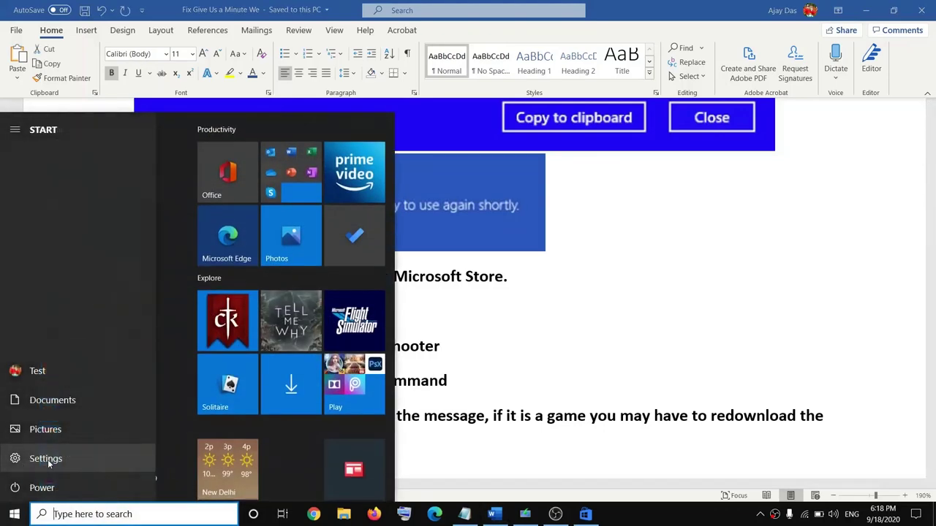
# Step: Open Settings > Apps and expand the Microsoft Photos entry in Apps & features
pyautogui.click(16, 460)
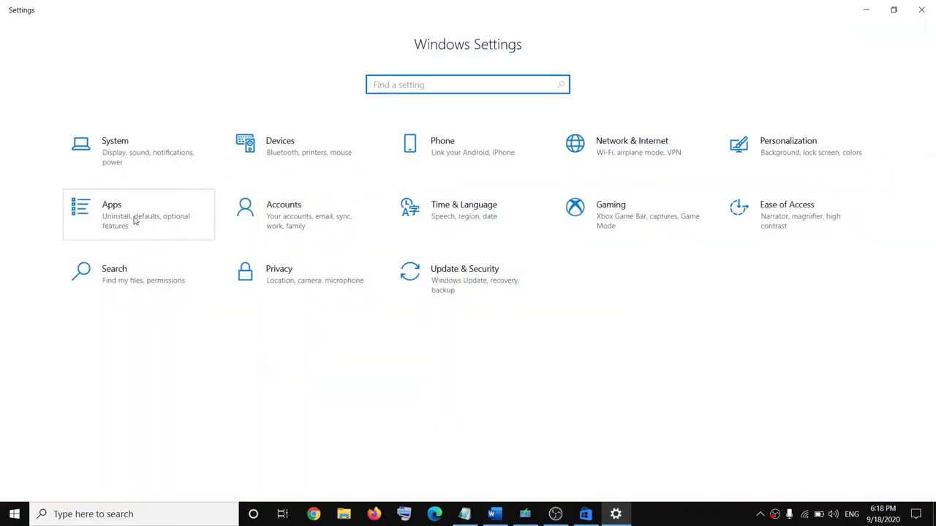
pyautogui.click(136, 219)
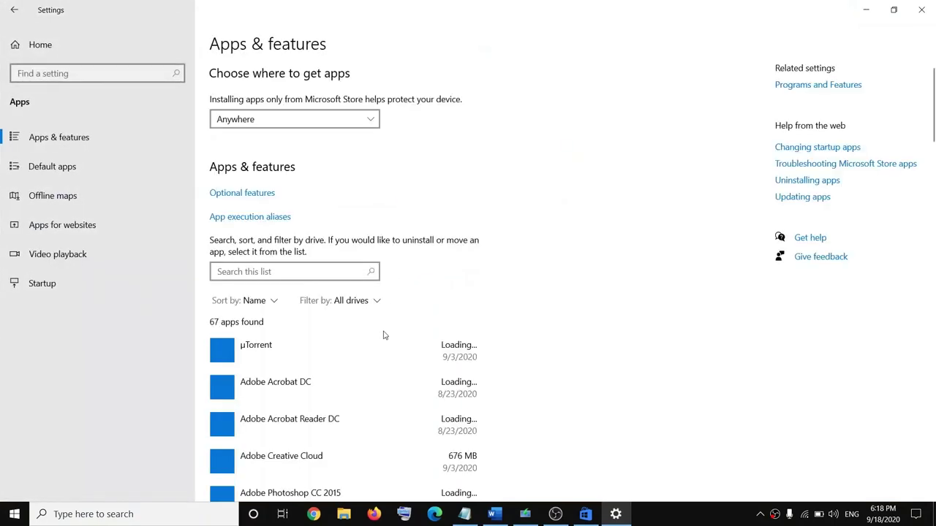
pyautogui.scroll(-7, 384, 335)
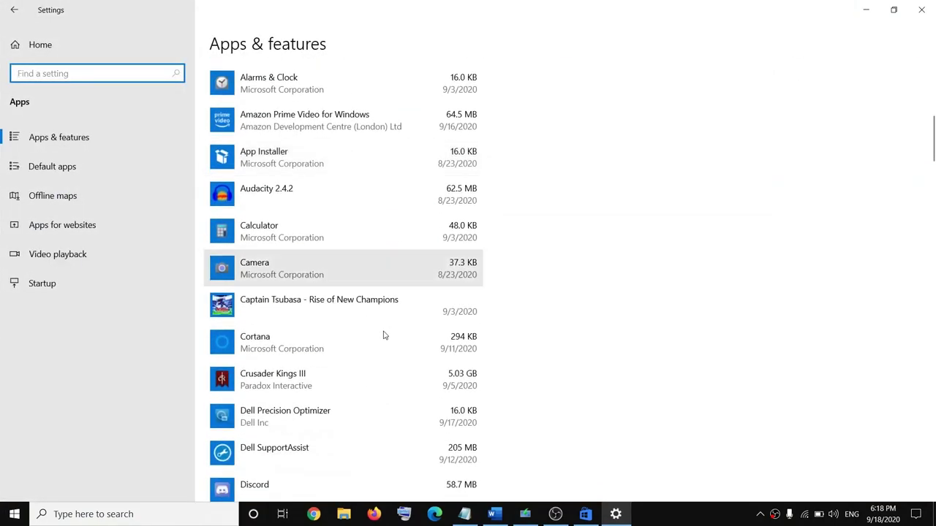
pyautogui.scroll(-10, 384, 335)
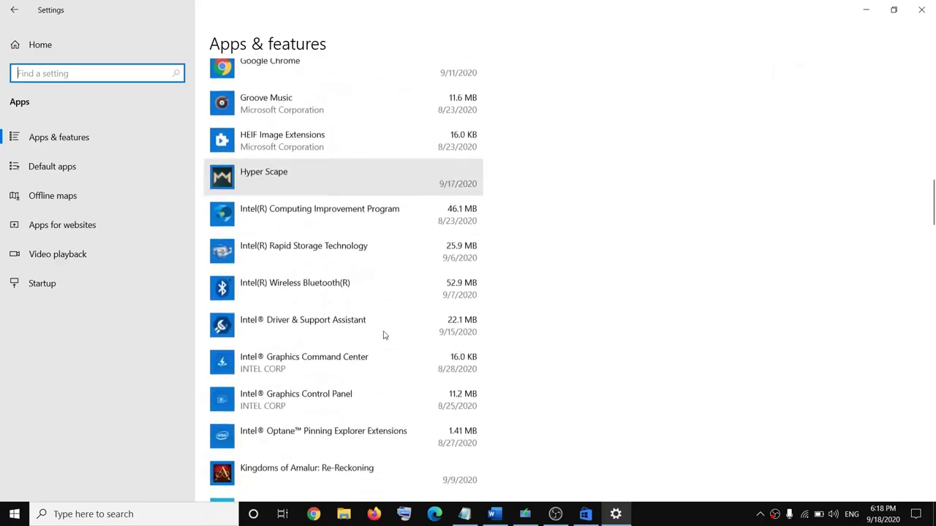
pyautogui.scroll(-8, 384, 335)
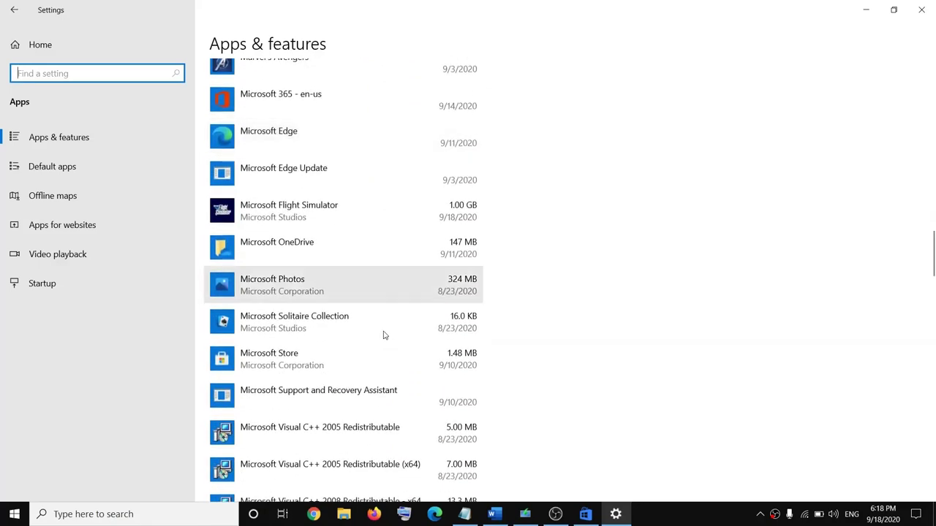
pyautogui.click(282, 287)
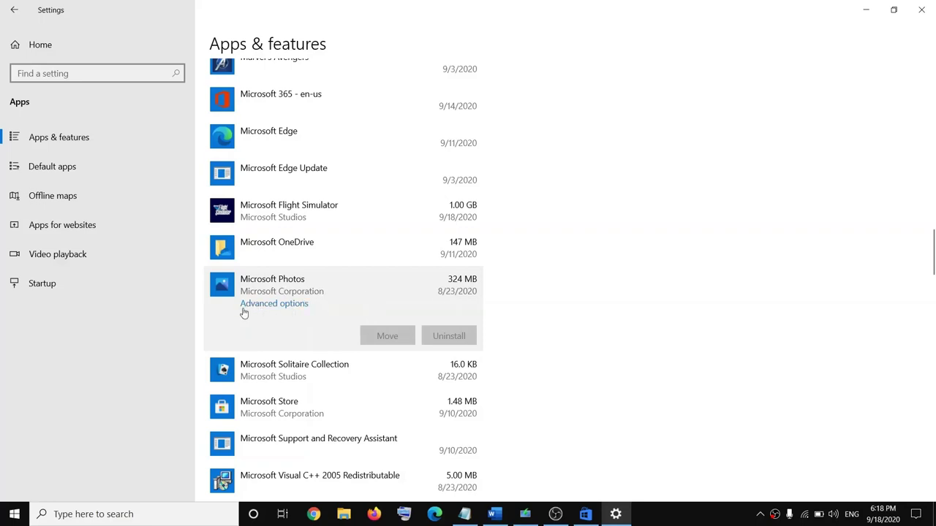
# Step: Reset Microsoft Photos from its Advanced options, confirm deleting its data, and close Settings
pyautogui.click(276, 306)
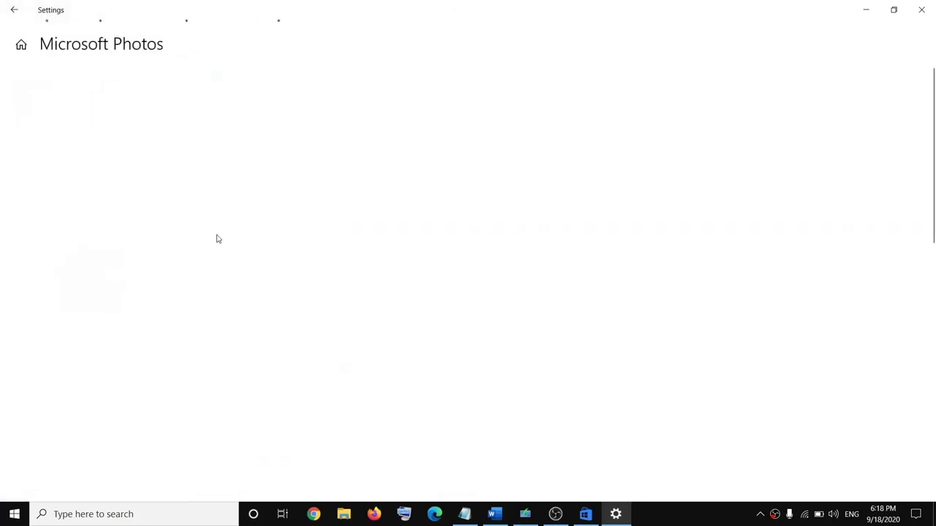
pyautogui.scroll(-6, 196, 290)
pyautogui.scroll(-2, 196, 291)
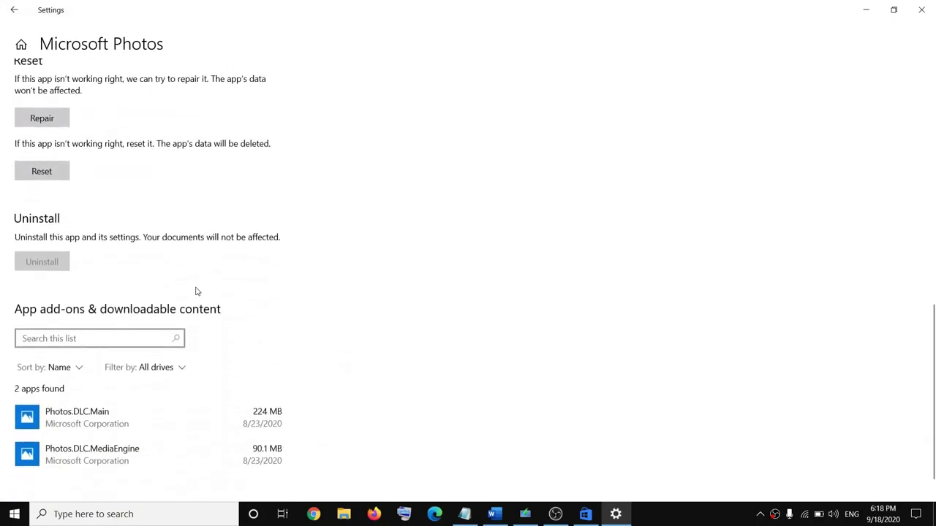
pyautogui.scroll(2, 186, 290)
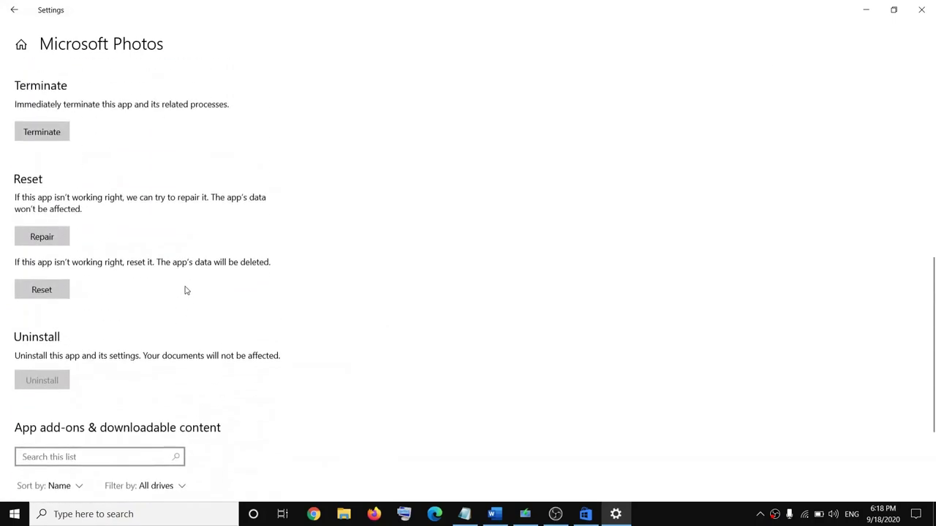
pyautogui.click(39, 306)
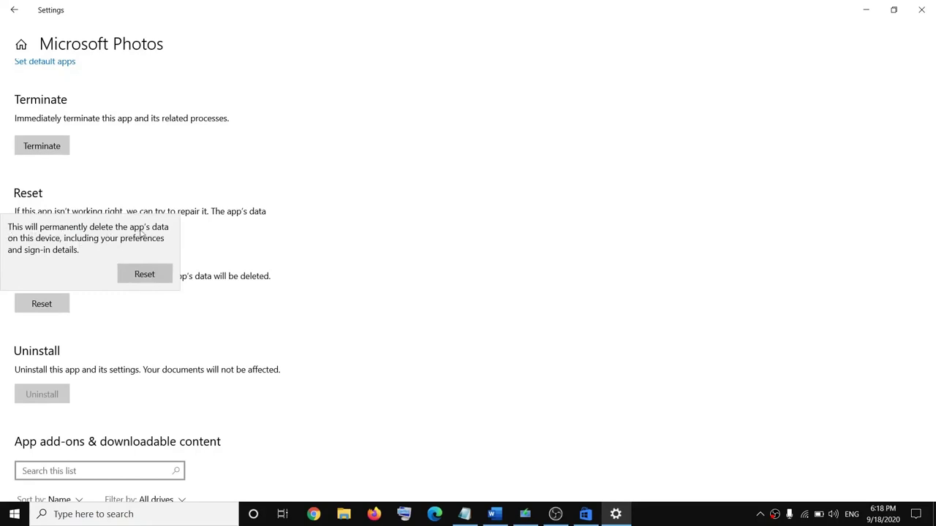
pyautogui.click(145, 275)
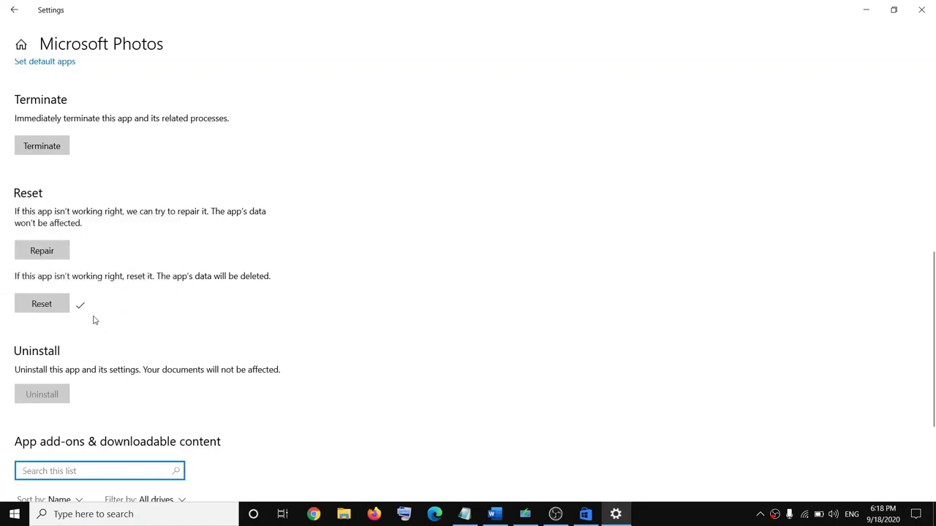
pyautogui.click(920, 15)
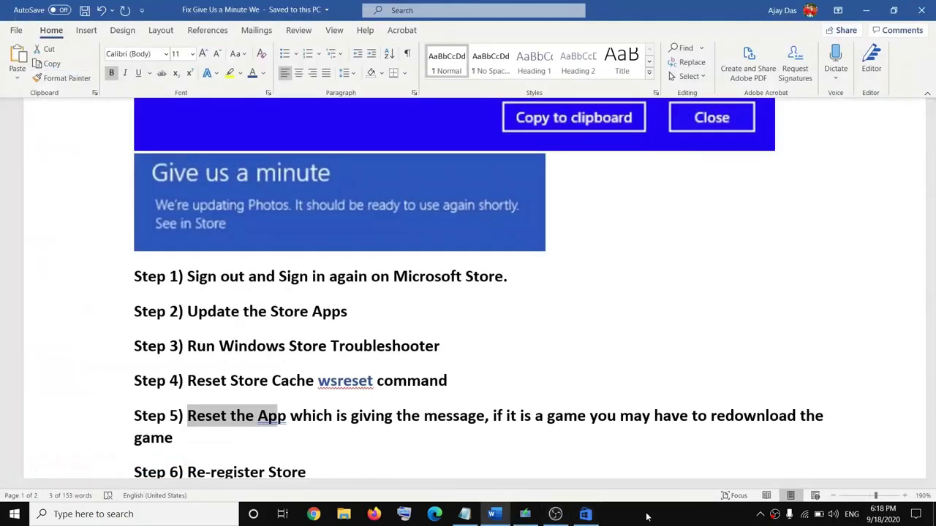
# Step: Highlight Step 6 'Re-register Store' in Word and launch Windows PowerShell (Admin)
pyautogui.scroll(-3, 397, 359)
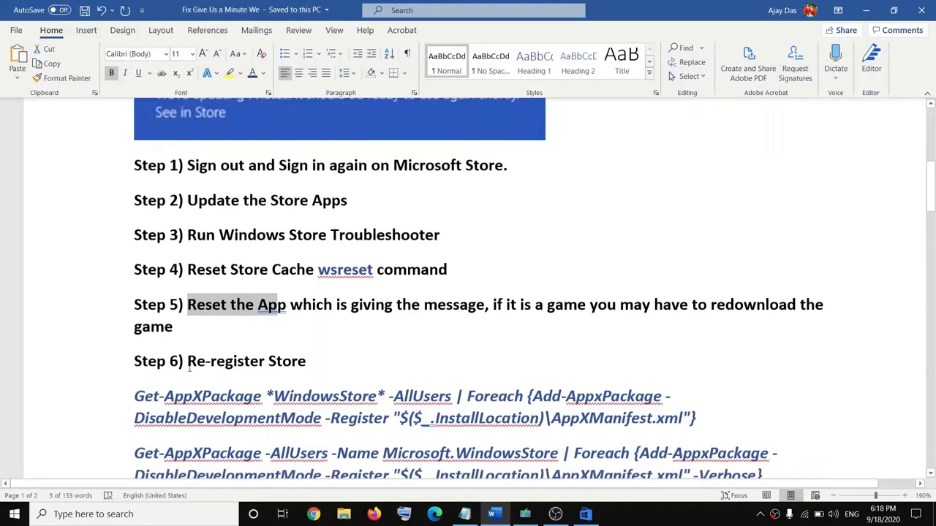
pyautogui.moveTo(187, 361); pyautogui.dragTo(309, 361)
pyautogui.scroll(-1, 351, 344)
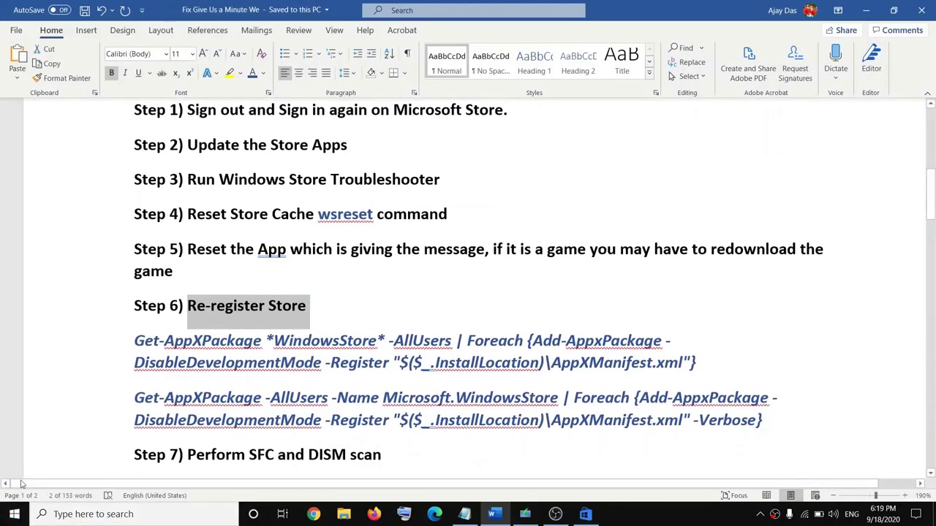
pyautogui.rightClick(13, 517)
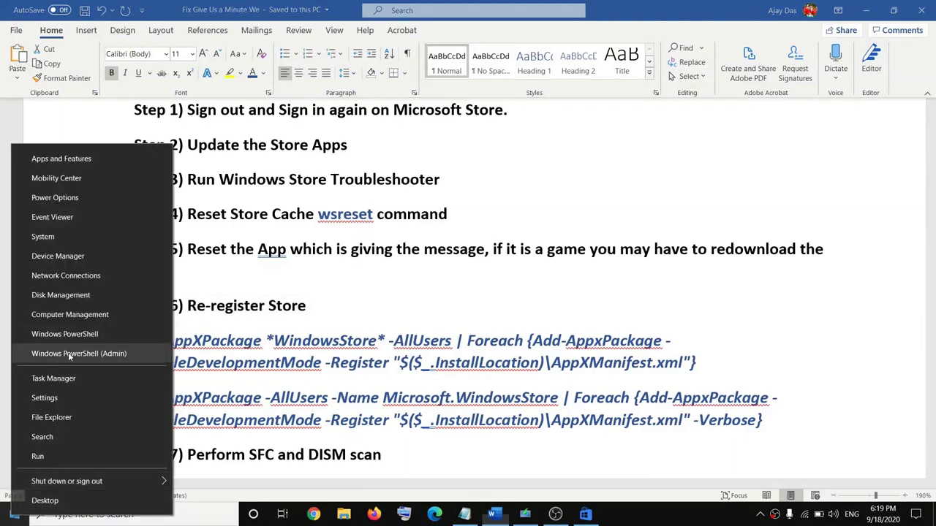
pyautogui.click(108, 356)
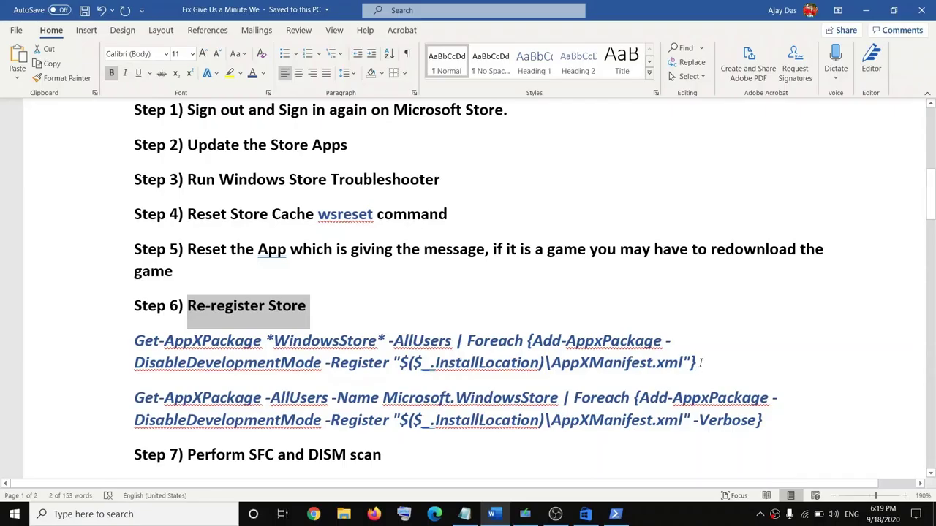
# Step: Copy the first Get-AppXPackage re-register command from Word and run it in admin PowerShell
pyautogui.moveTo(696, 364); pyautogui.dragTo(145, 341)
pyautogui.hotkey('ctrl', 'c')
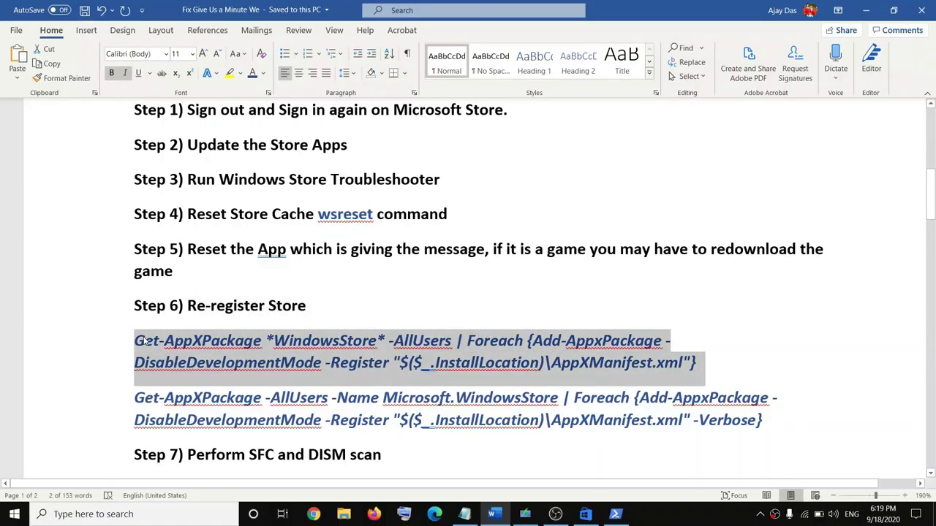
pyautogui.hotkey('alt', 'Tab')
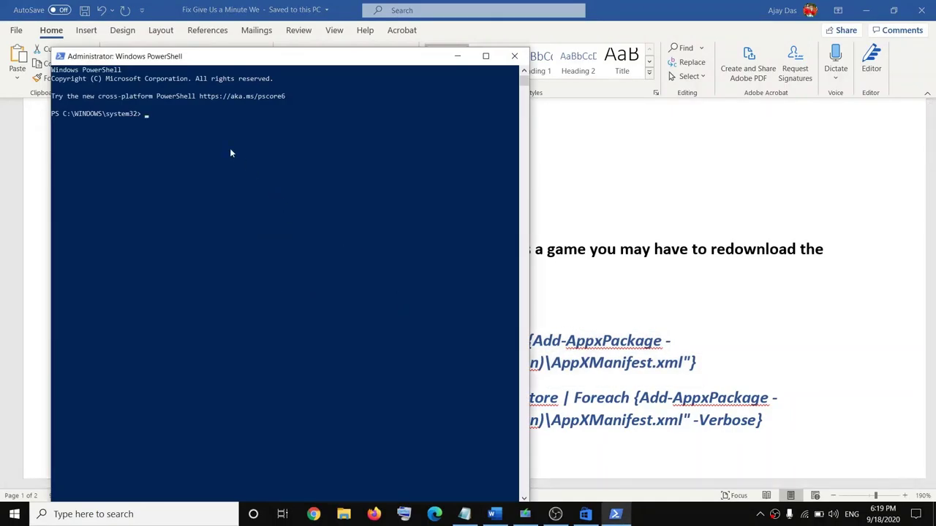
pyautogui.hotkey('ctrl', 'v')
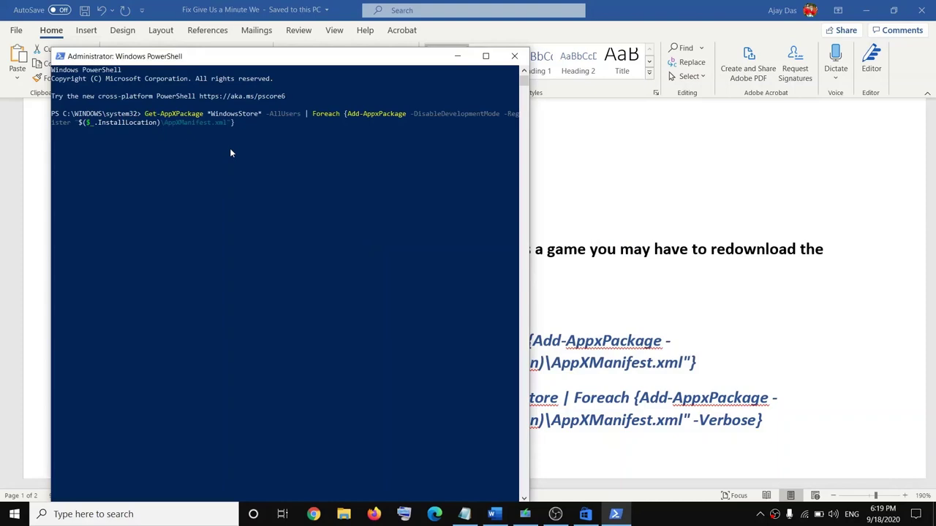
pyautogui.press('Return')
# Step: Copy the second Get-AppXPackage command from Word and paste it into PowerShell
pyautogui.click(765, 421)
pyautogui.moveTo(765, 421); pyautogui.dragTo(133, 398)
pyautogui.press('super+c')
pyautogui.hotkey('alt', 'Tab')
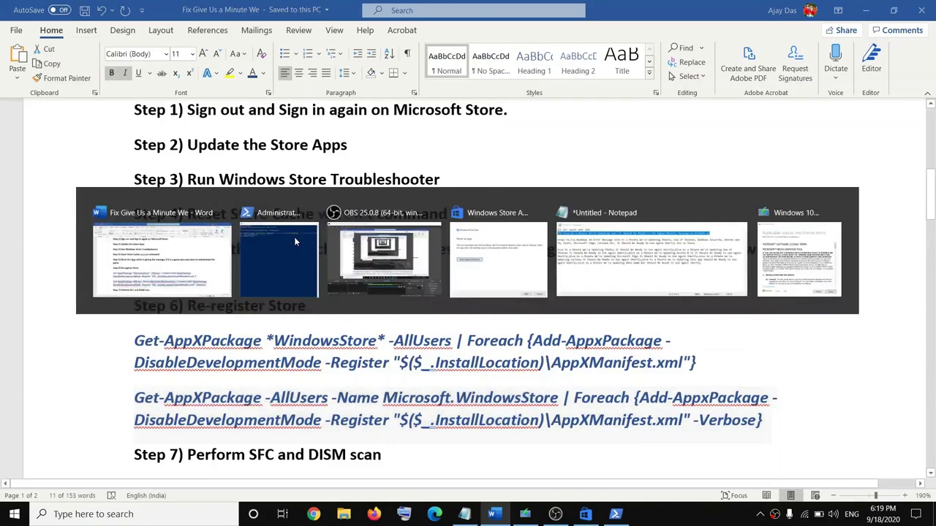
pyautogui.click(296, 242)
pyautogui.rightClick(295, 241)
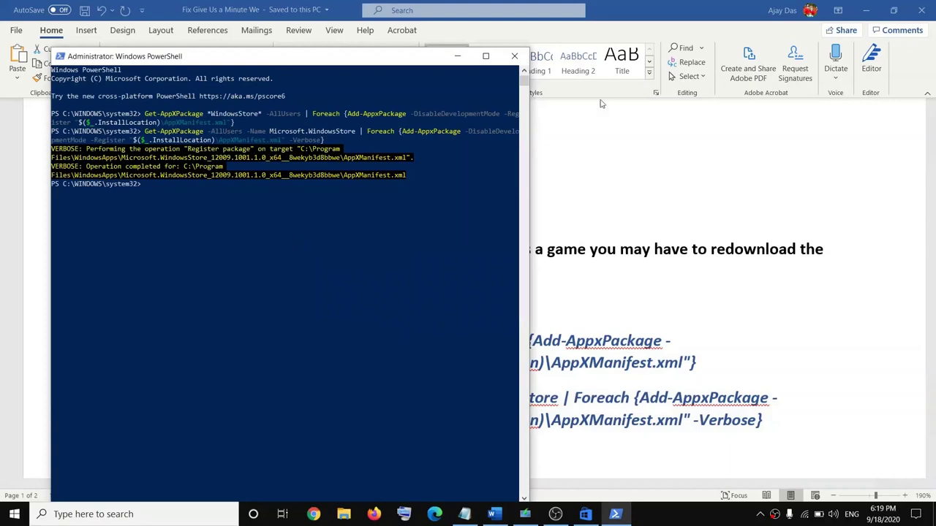
# Step: Return to Word and open the Start menu's power choices, then dismiss them without restarting
pyautogui.click(730, 205)
pyautogui.click(9, 511)
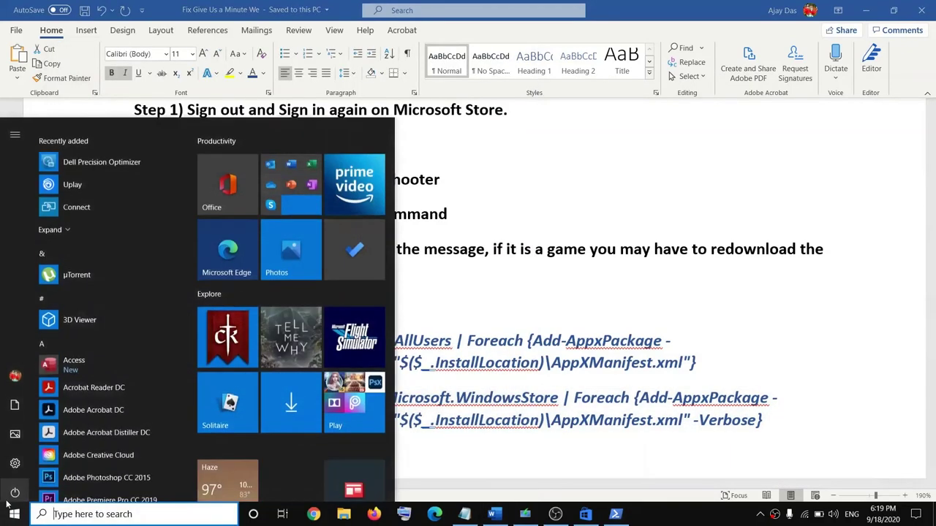
pyautogui.click(14, 490)
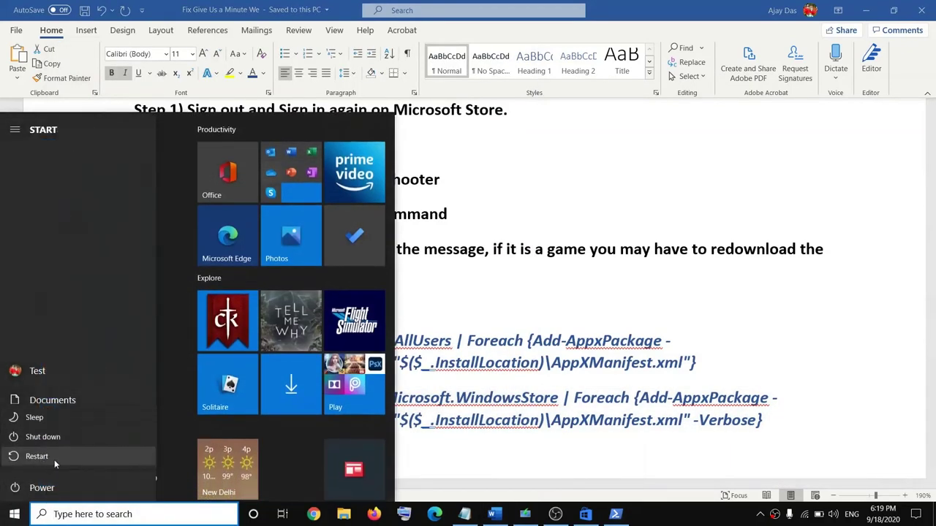
pyautogui.press('Escape')
pyautogui.press('Escape')
# Step: Scroll to Step 7, select the sfc /scannow command and open the Start quick-access menu
pyautogui.scroll(-1, 386, 363)
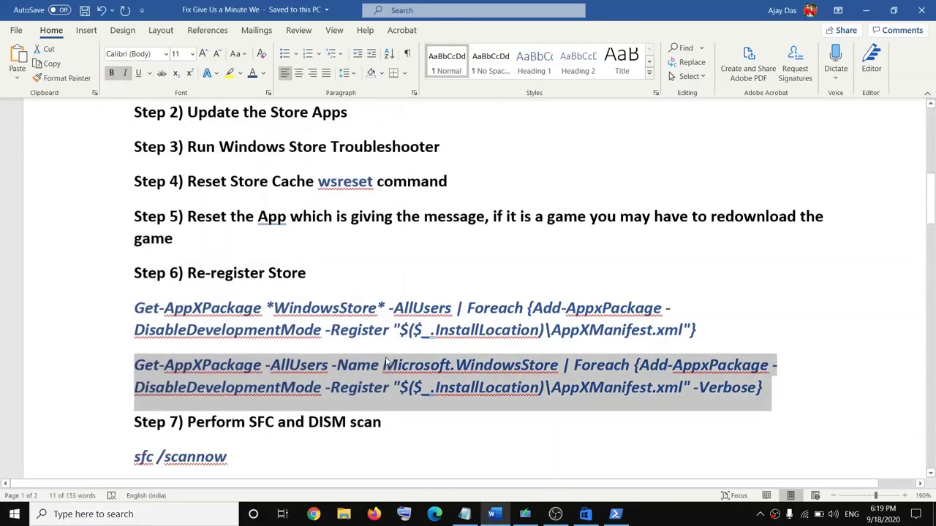
pyautogui.scroll(-2, 386, 364)
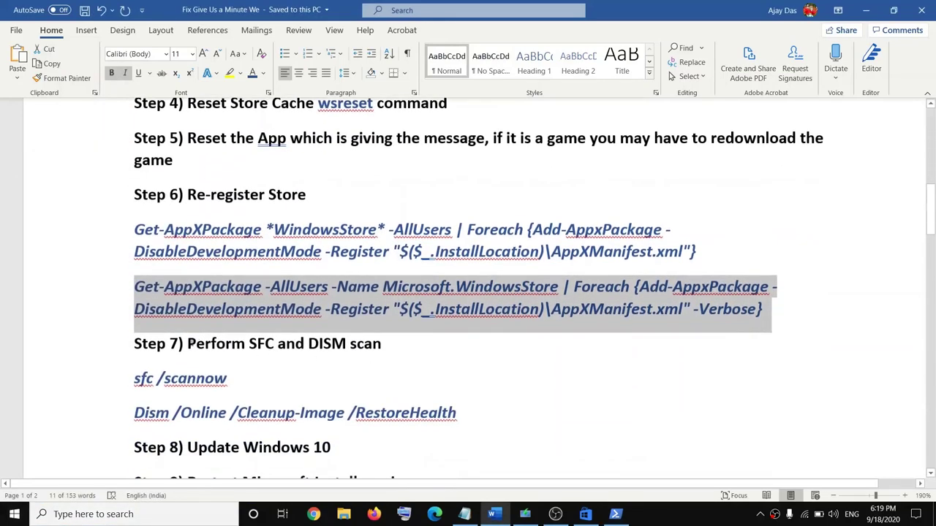
pyautogui.moveTo(187, 344); pyautogui.dragTo(365, 347)
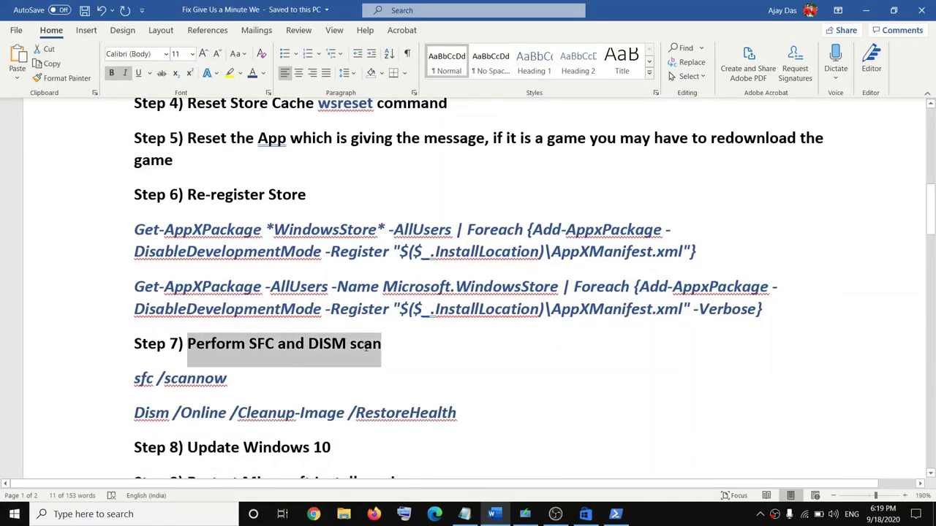
pyautogui.click(226, 380)
pyautogui.moveTo(235, 381); pyautogui.dragTo(135, 378)
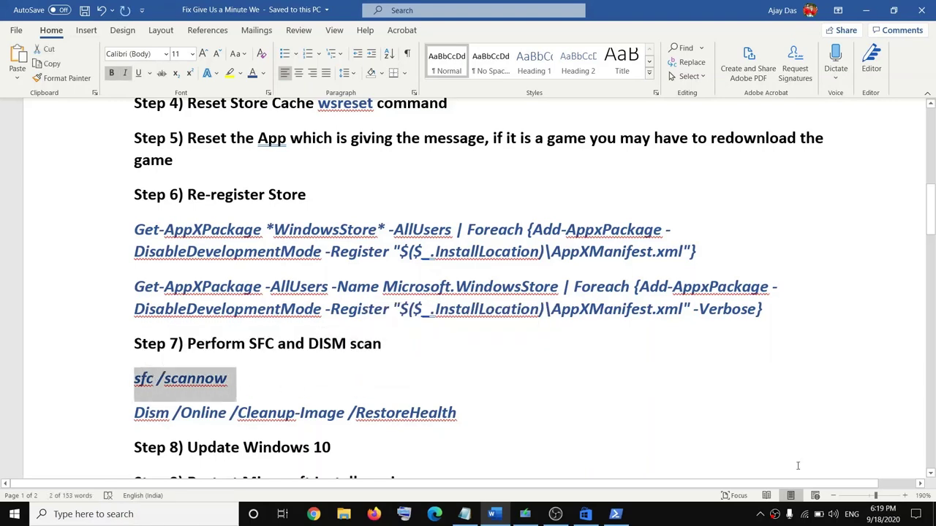
pyautogui.rightClick(15, 518)
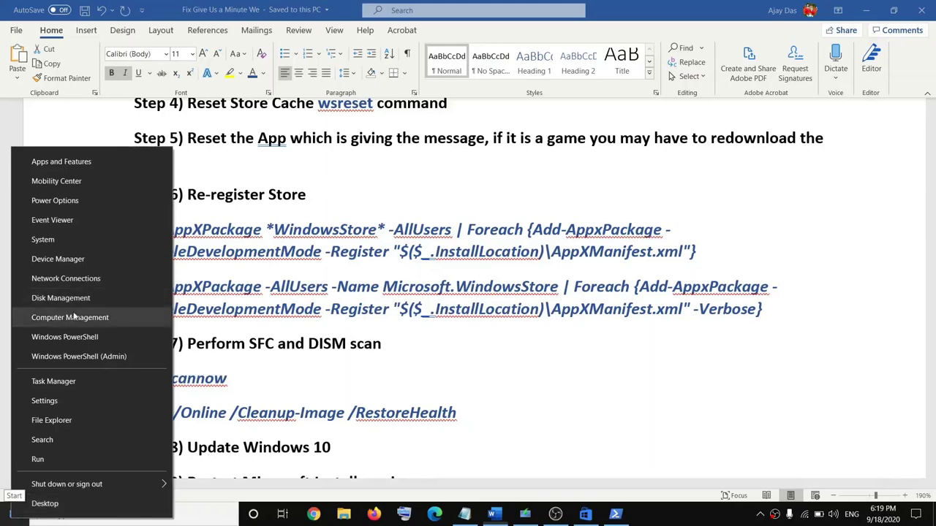
# Step: Run sfc /scannow in an administrator PowerShell, then select the Dism RestoreHealth line in Word
pyautogui.click(113, 357)
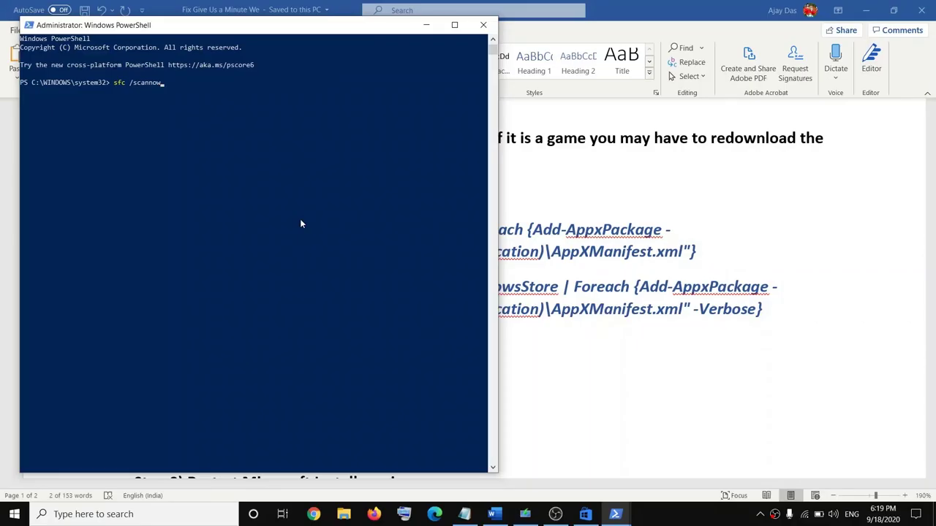
pyautogui.press('Return')
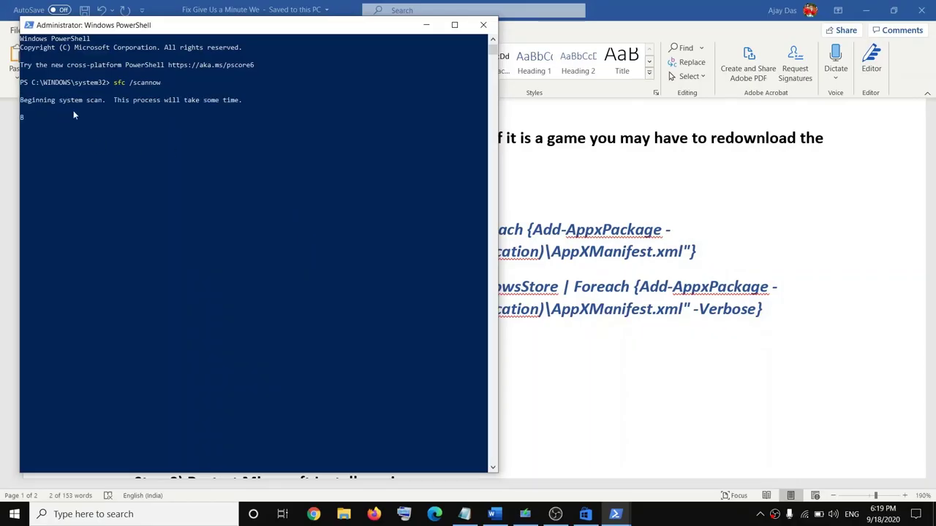
pyautogui.moveTo(69, 128); pyautogui.dragTo(86, 128)
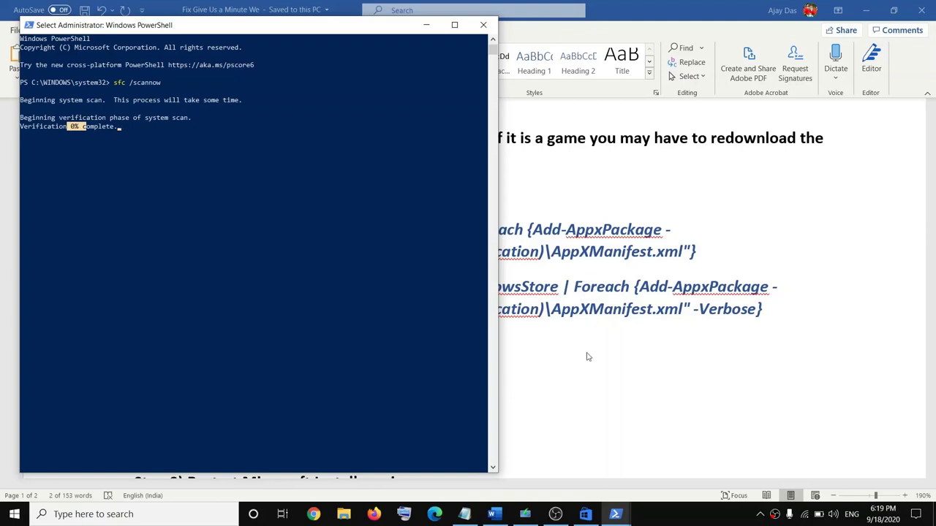
pyautogui.click(489, 375)
pyautogui.moveTo(461, 414); pyautogui.dragTo(152, 414)
pyautogui.press('super+c')
# Step: Run Dism /Online /Cleanup-Image /RestoreHealth in a new administrator PowerShell until 3.8%, then show Power options
pyautogui.rightClick(14, 514)
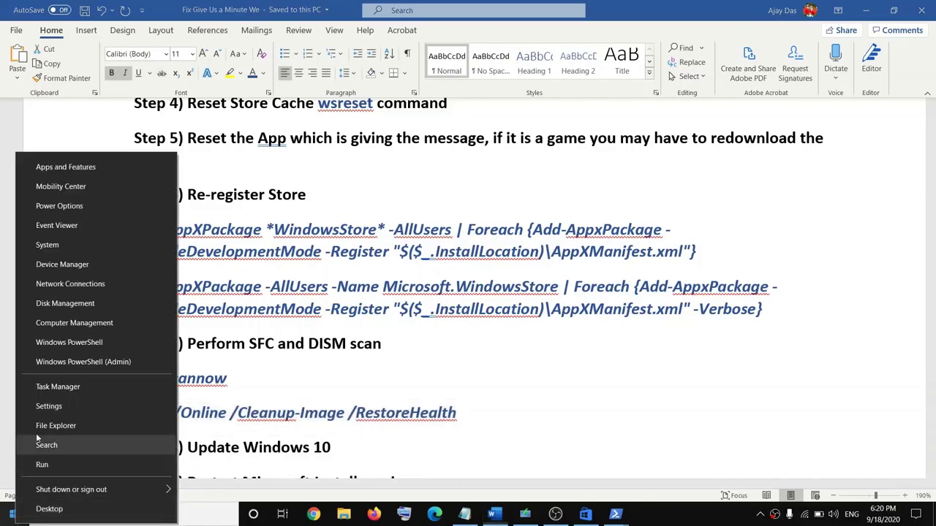
pyautogui.click(106, 360)
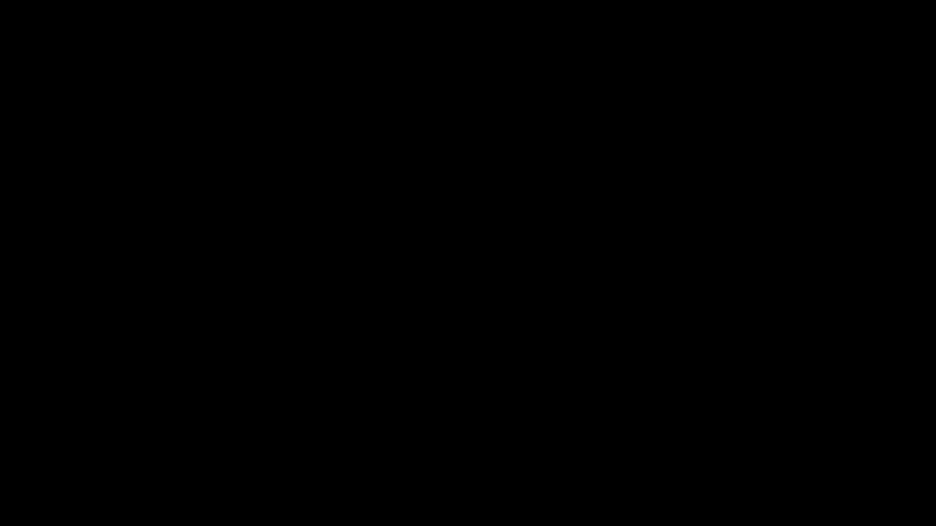
pyautogui.rightClick(251, 207)
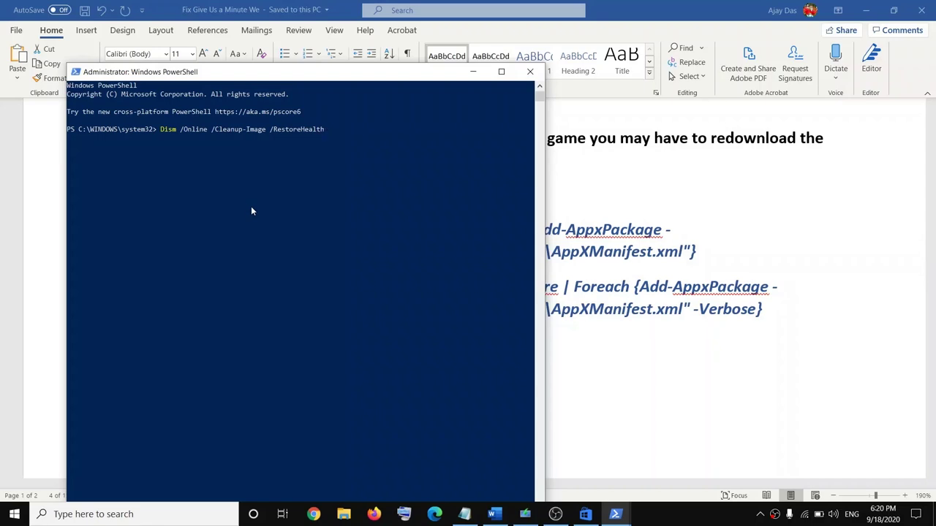
pyautogui.press('Return')
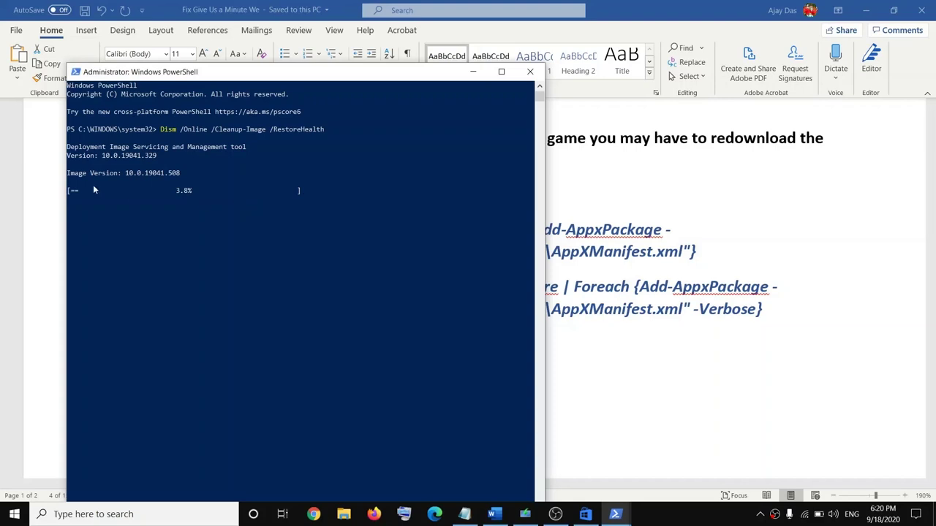
pyautogui.moveTo(172, 193); pyautogui.dragTo(211, 196)
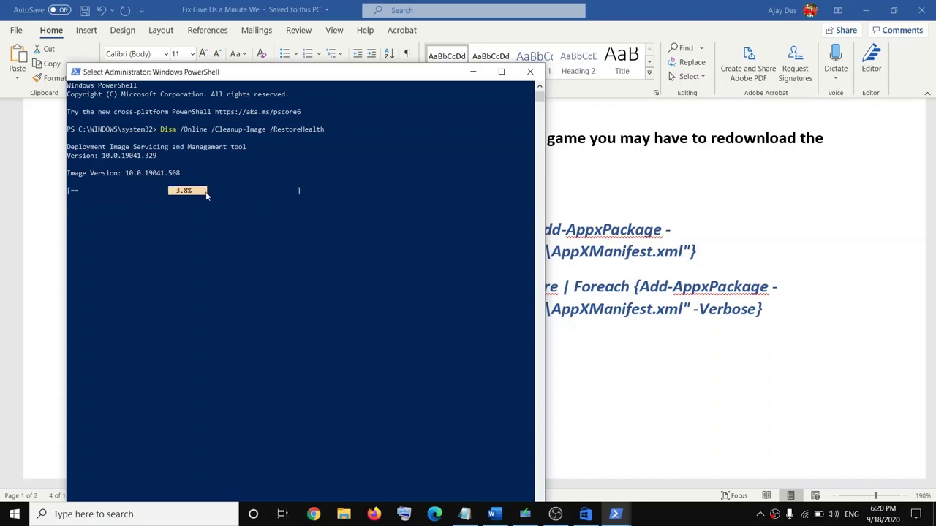
pyautogui.click(14, 514)
pyautogui.click(16, 488)
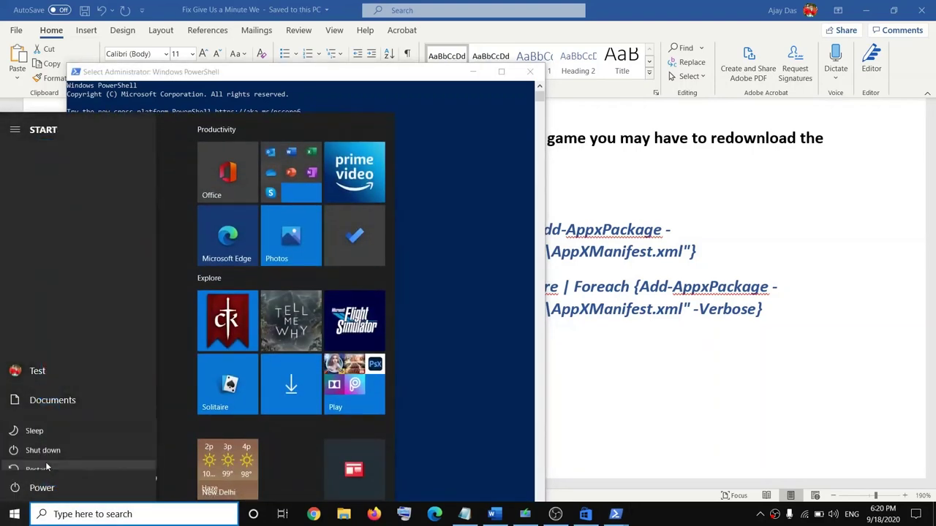
pyautogui.click(715, 250)
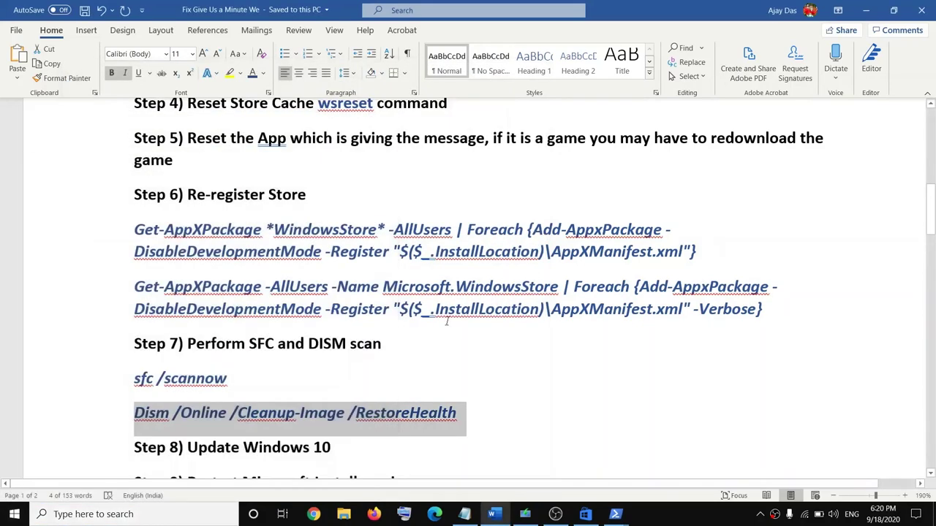
pyautogui.scroll(-2, 434, 361)
pyautogui.scroll(-1, 434, 361)
pyautogui.moveTo(187, 337); pyautogui.dragTo(330, 338)
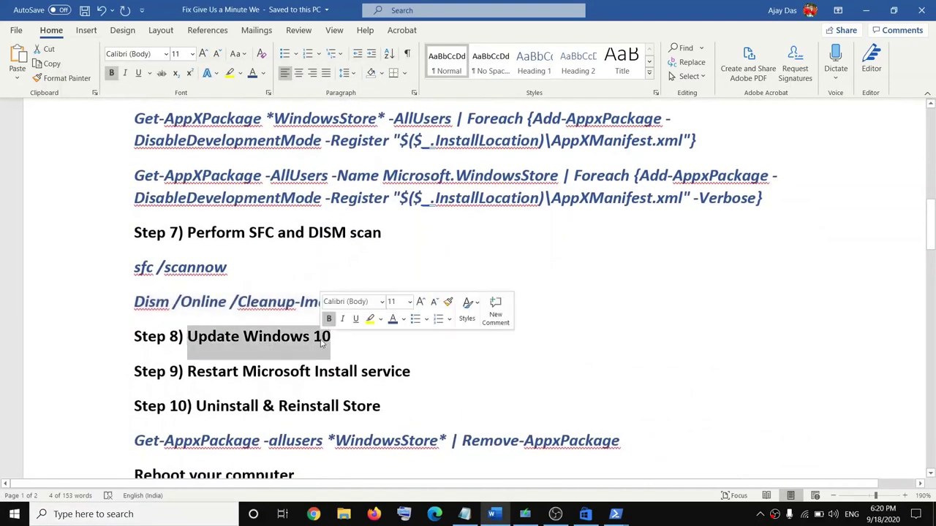
pyautogui.click(14, 514)
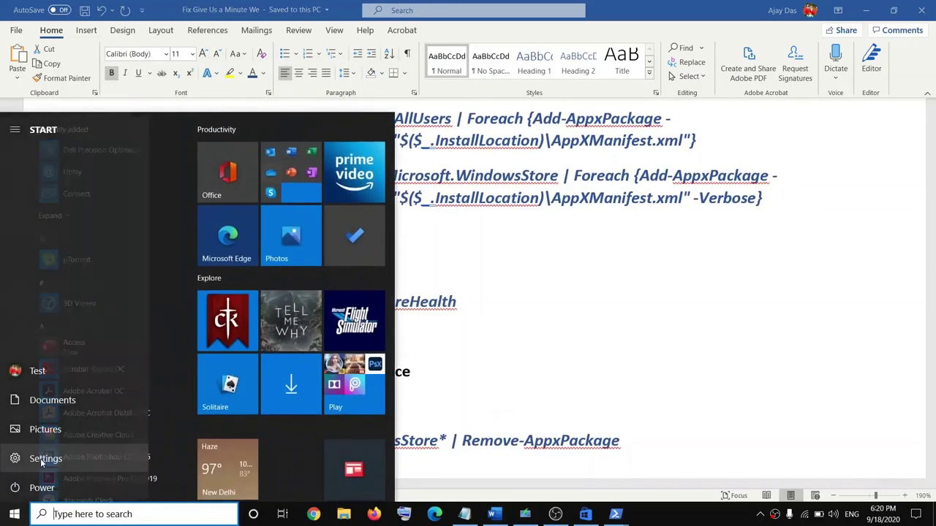
pyautogui.click(18, 459)
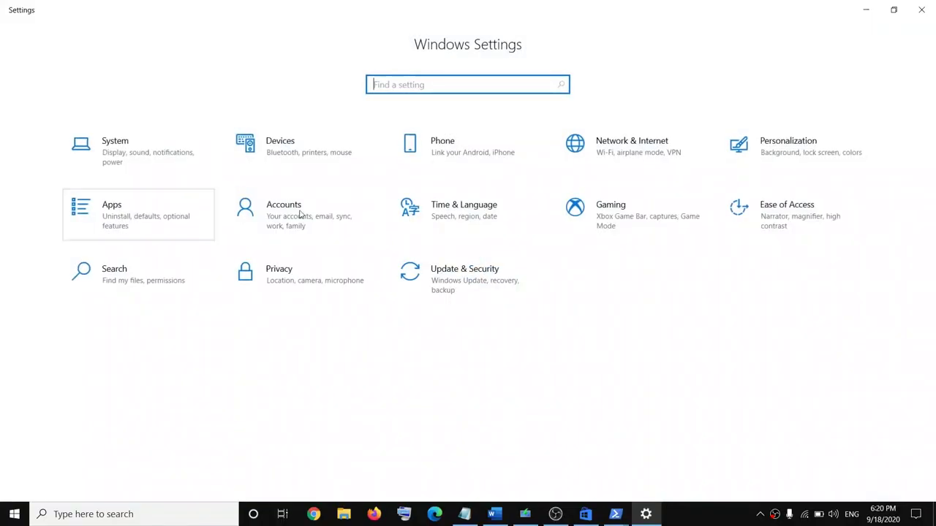
pyautogui.click(482, 295)
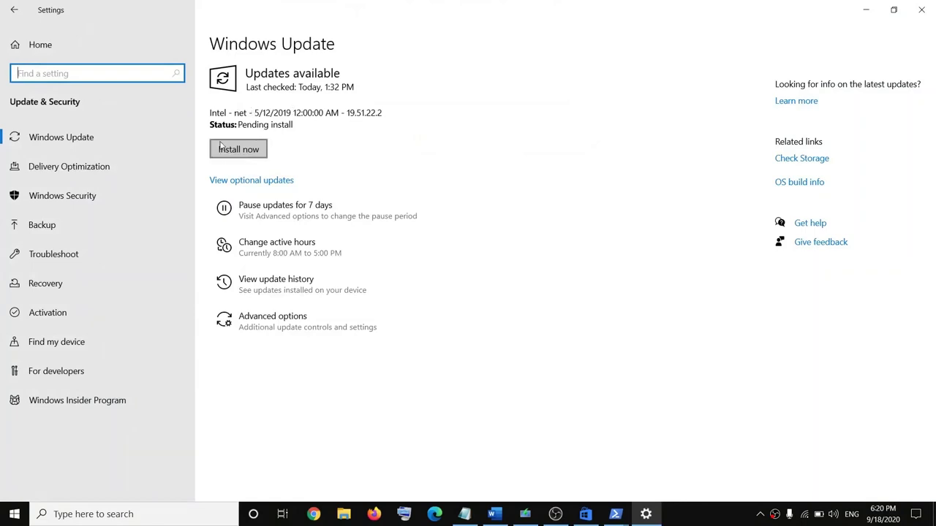
pyautogui.click(14, 514)
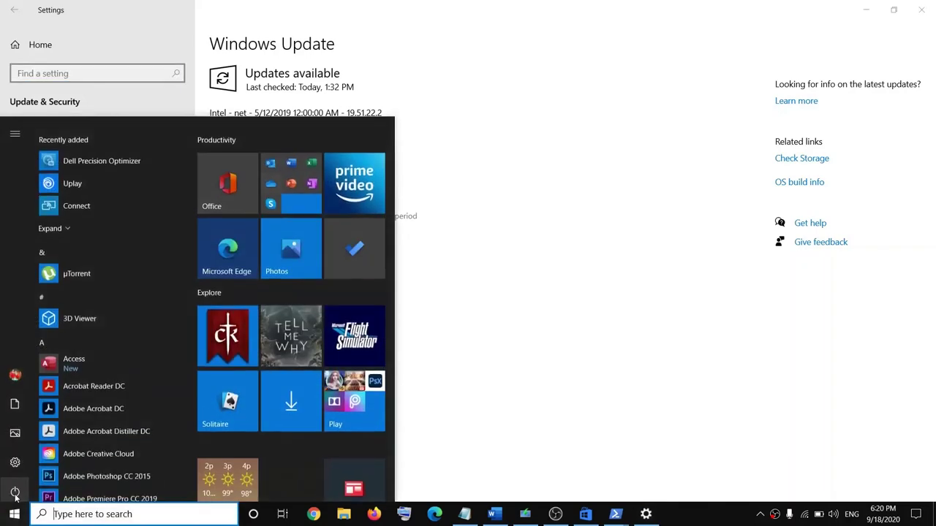
pyautogui.click(925, 9)
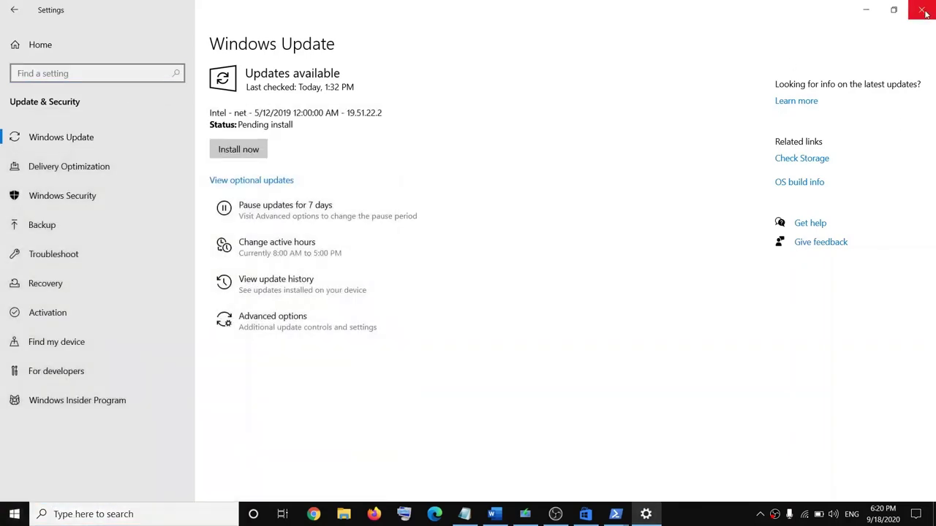
pyautogui.click(924, 11)
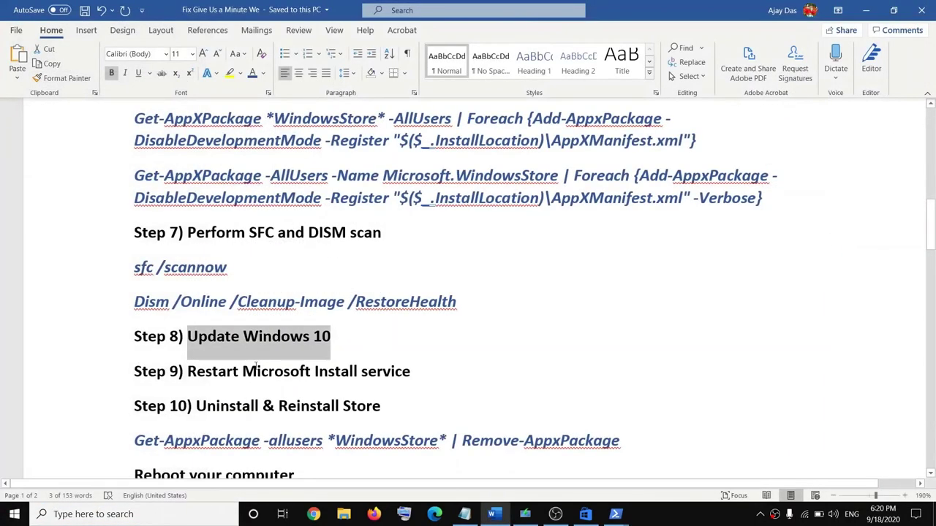
# Step: Select the Restart Microsoft Install service step and launch Services as administrator
pyautogui.click(188, 372)
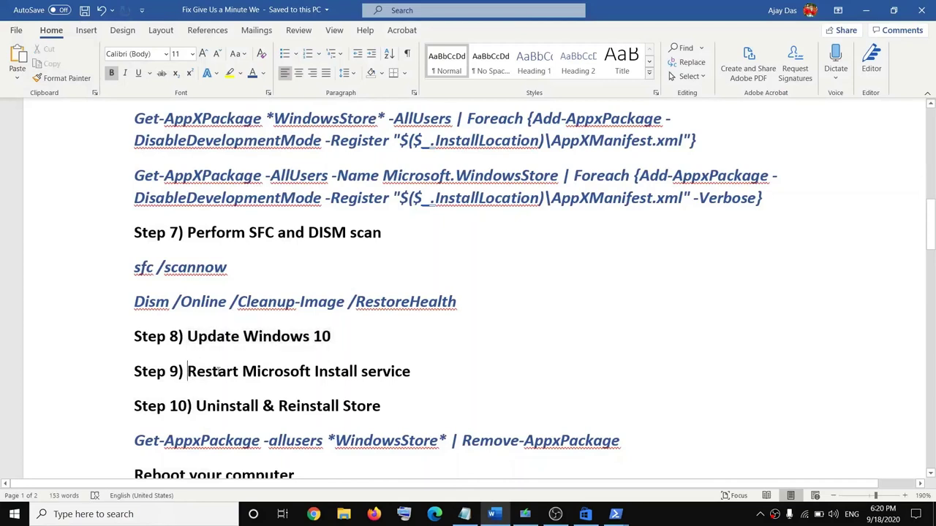
pyautogui.moveTo(218, 372); pyautogui.dragTo(409, 373)
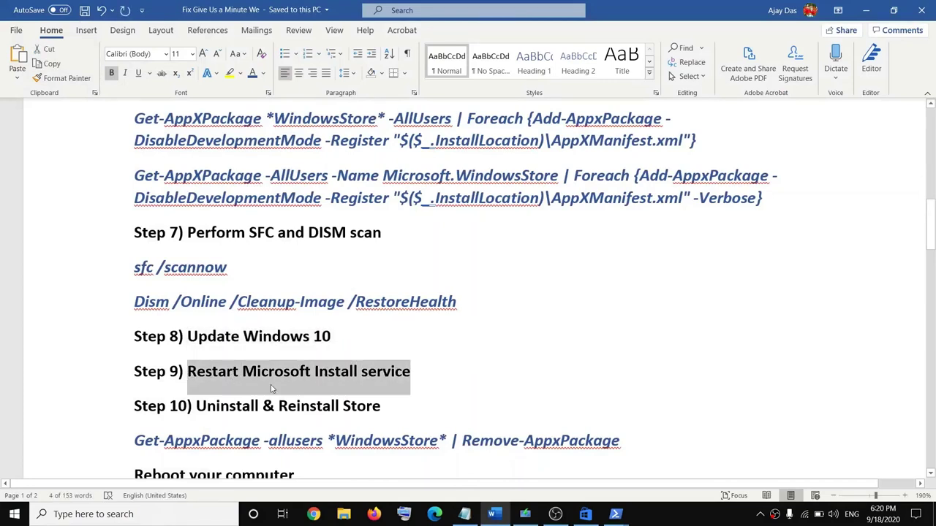
pyautogui.click(96, 514)
pyautogui.write('services')
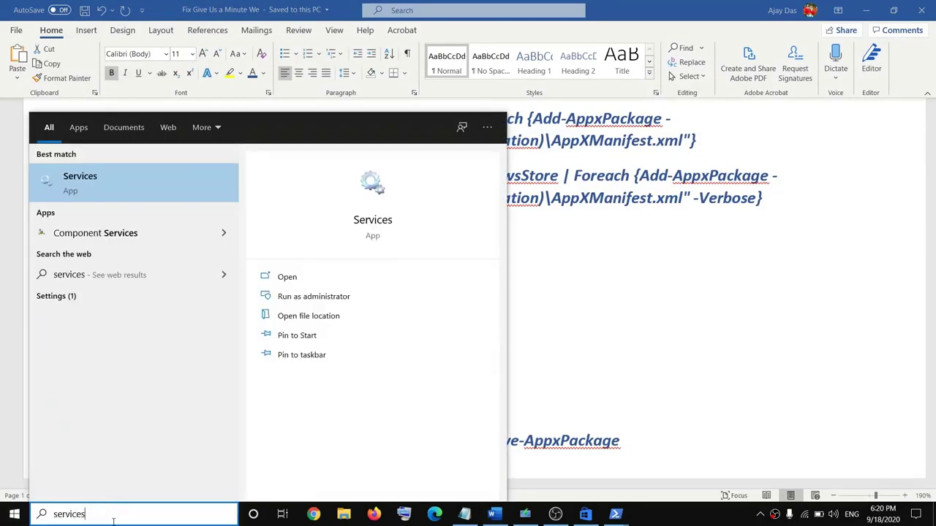
pyautogui.doubleClick(114, 518)
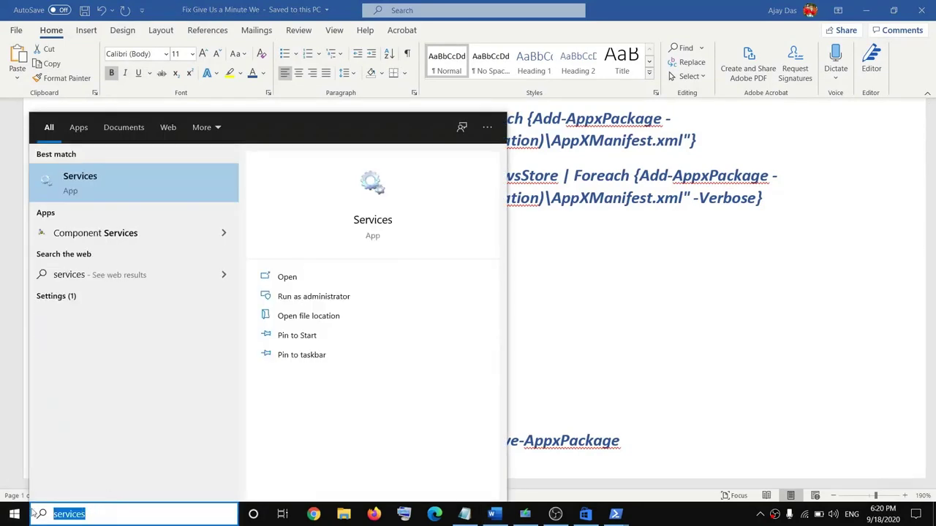
pyautogui.rightClick(94, 185)
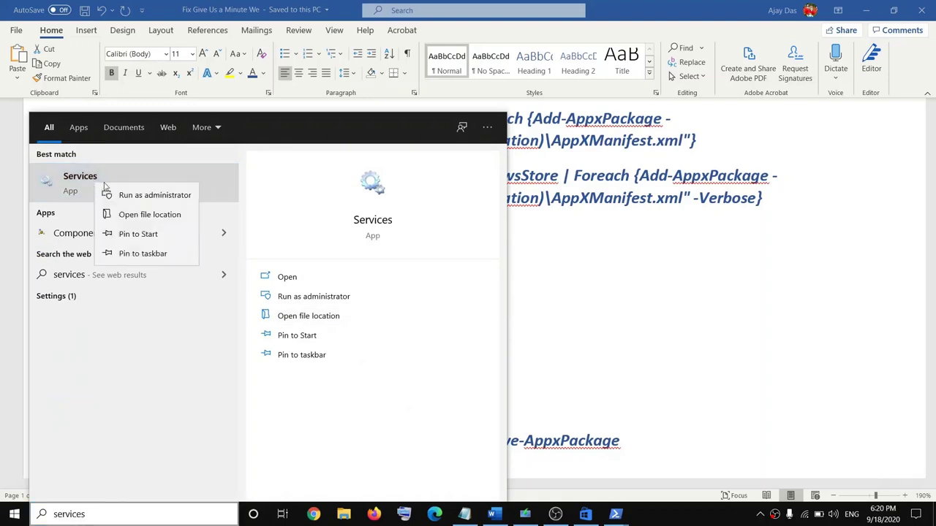
pyautogui.click(172, 196)
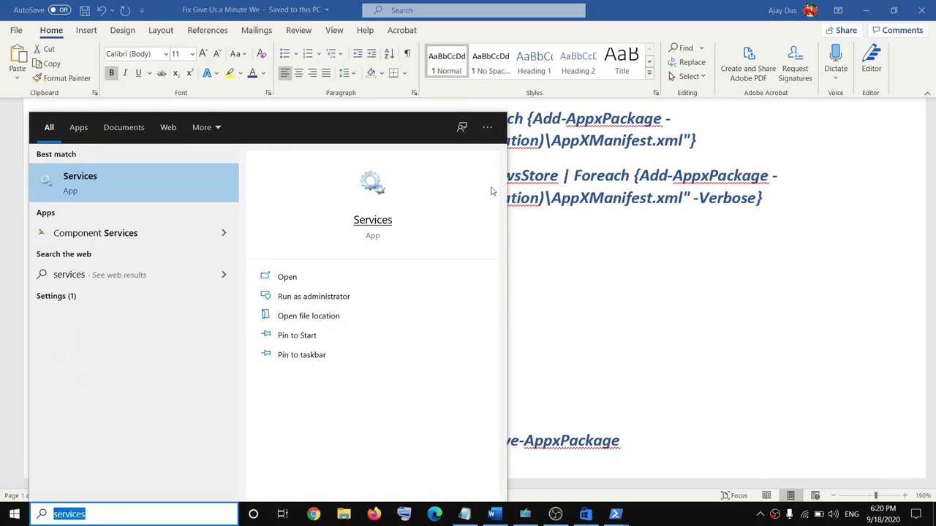
pyautogui.click(553, 257)
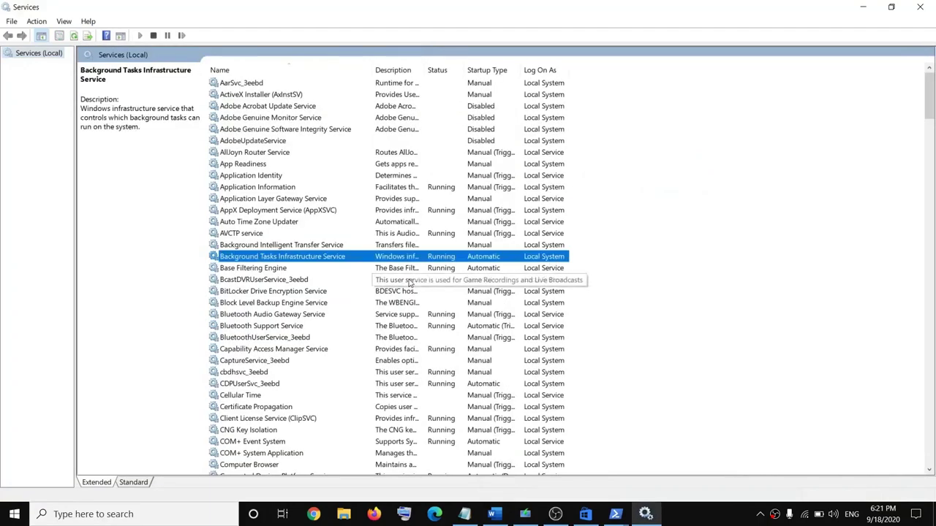
# Step: Set Microsoft Store Install Service startup type to Automatic and apply it
pyautogui.press('m')
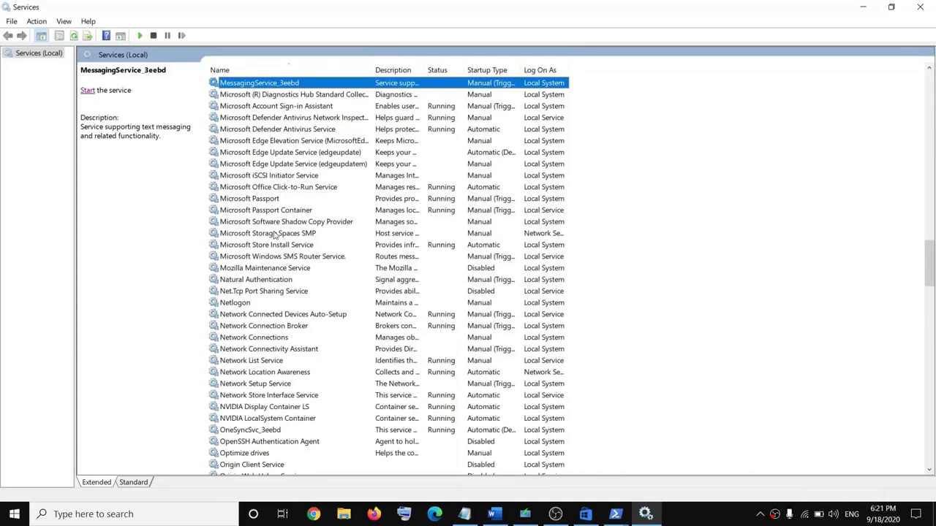
pyautogui.click(255, 246)
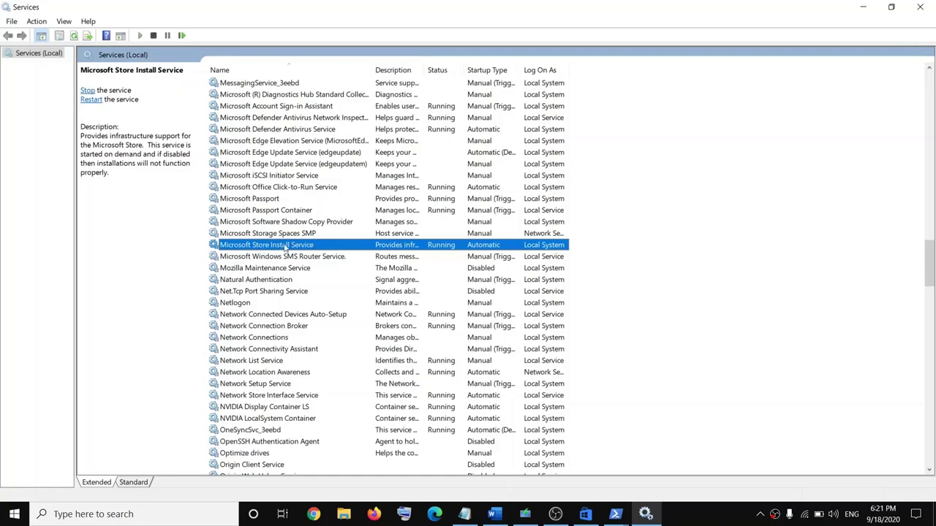
pyautogui.doubleClick(285, 247)
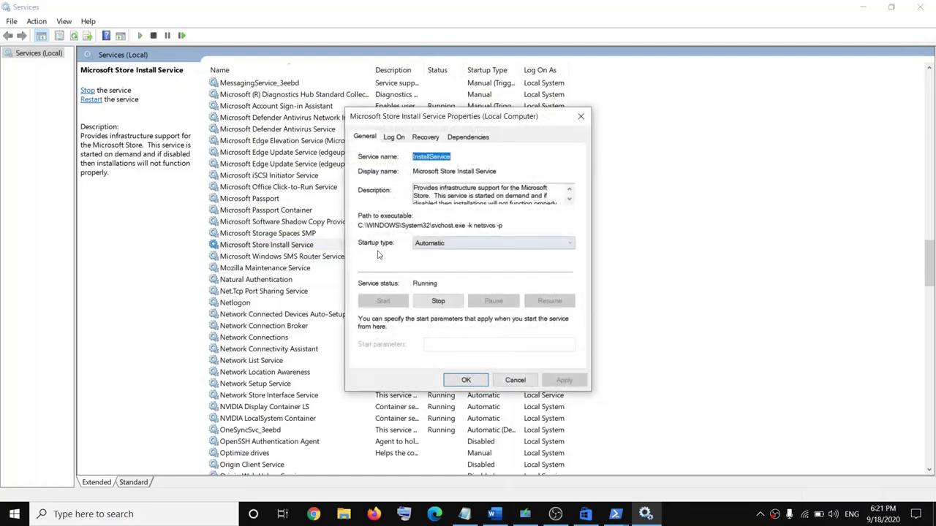
pyautogui.click(433, 249)
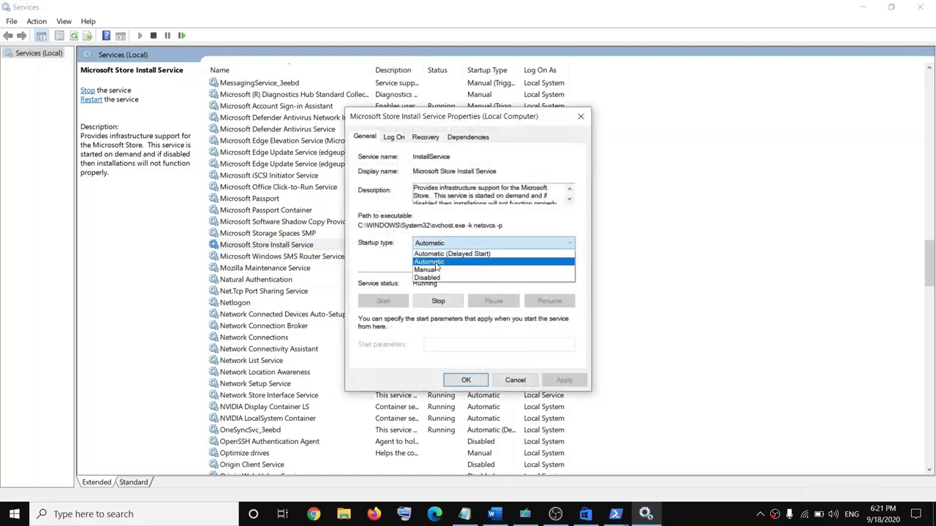
pyautogui.click(438, 265)
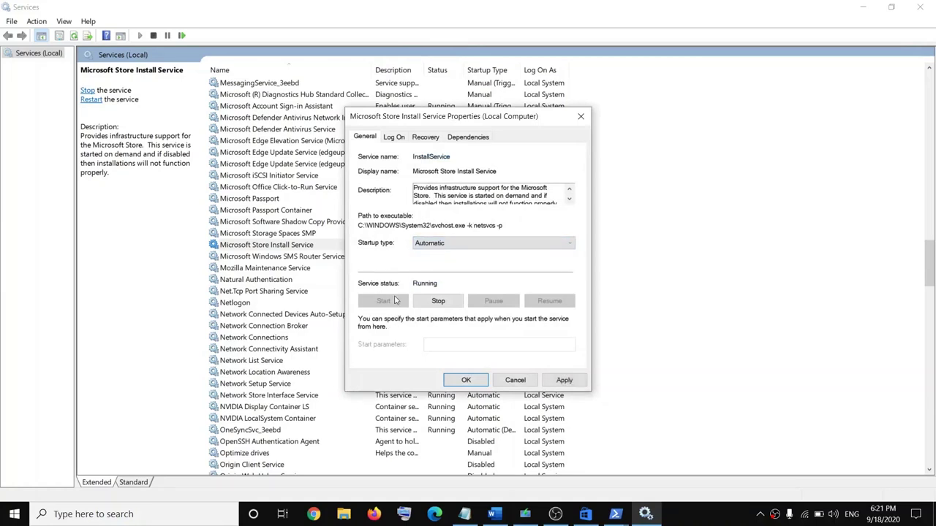
pyautogui.click(563, 381)
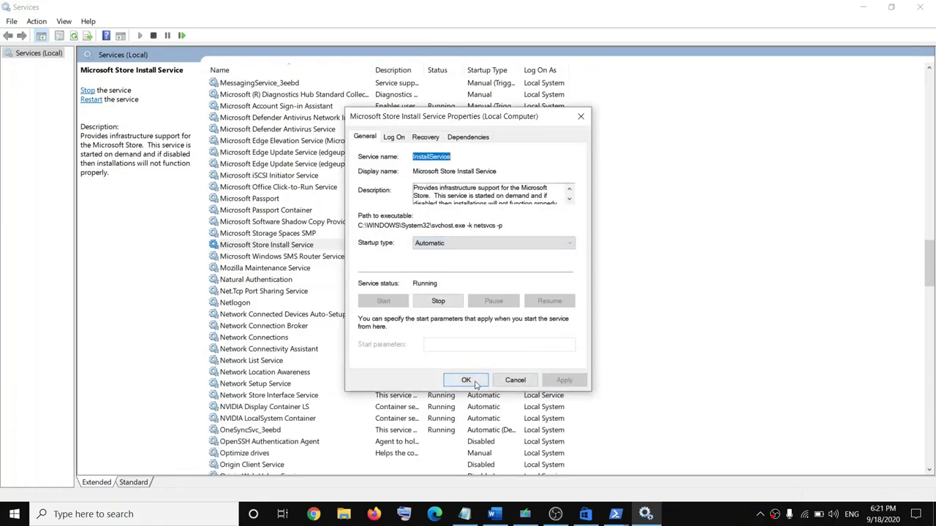
pyautogui.click(466, 380)
# Step: Restart the Microsoft Store Install Service and close Services
pyautogui.click(275, 249)
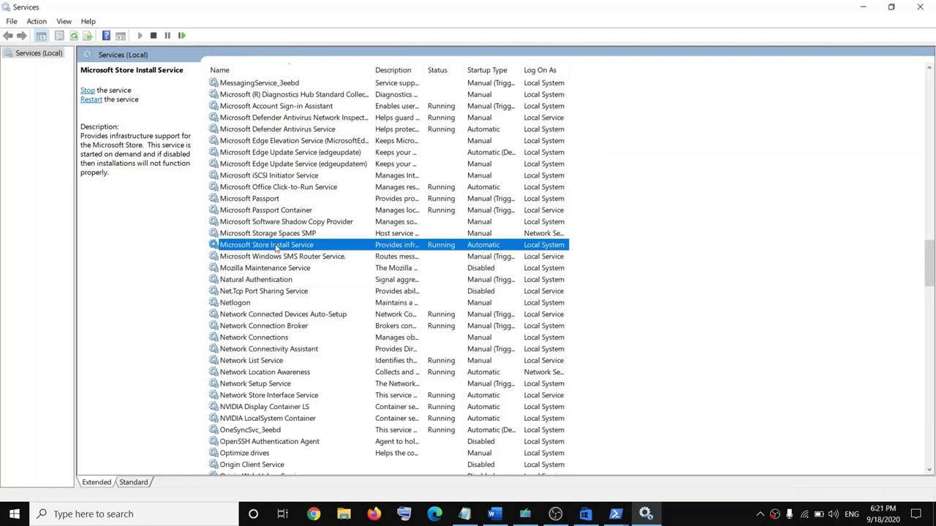
pyautogui.rightClick(299, 249)
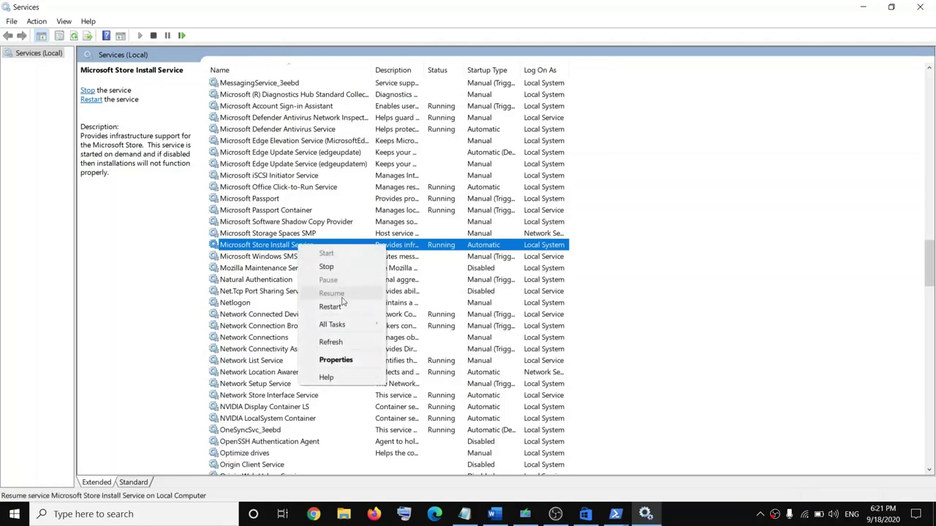
pyautogui.click(330, 307)
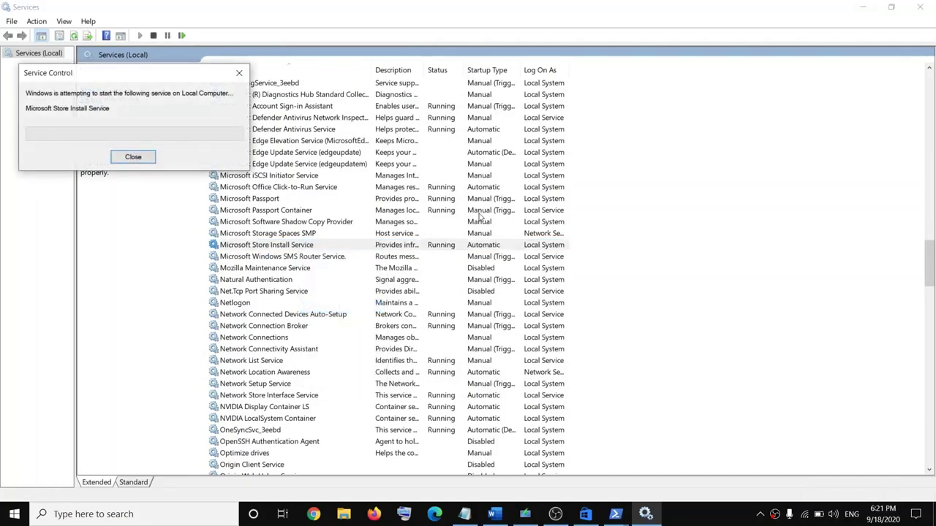
pyautogui.click(920, 7)
pyautogui.scroll(-3, 254, 381)
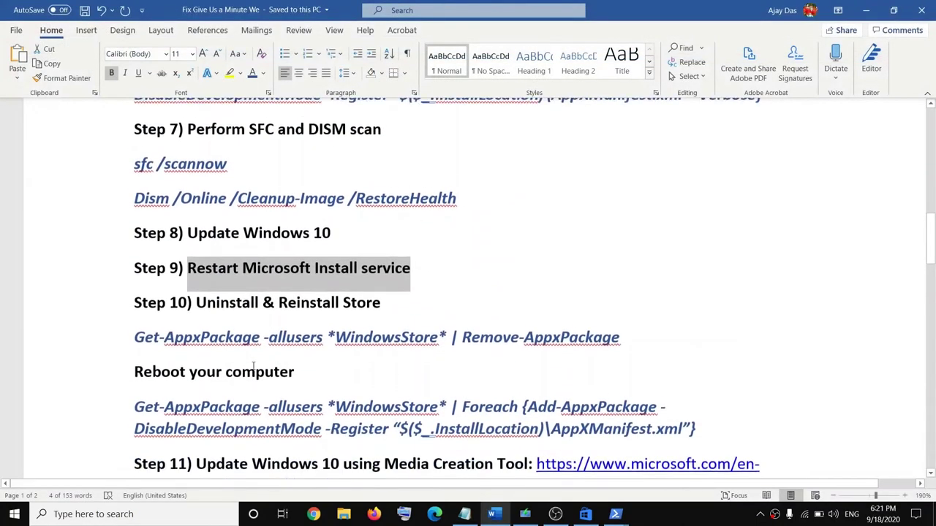
# Step: Open an administrator PowerShell and paste Get-AppxPackage -allusers *WindowsStore* | Remove-AppxPackage
pyautogui.scroll(1, 255, 366)
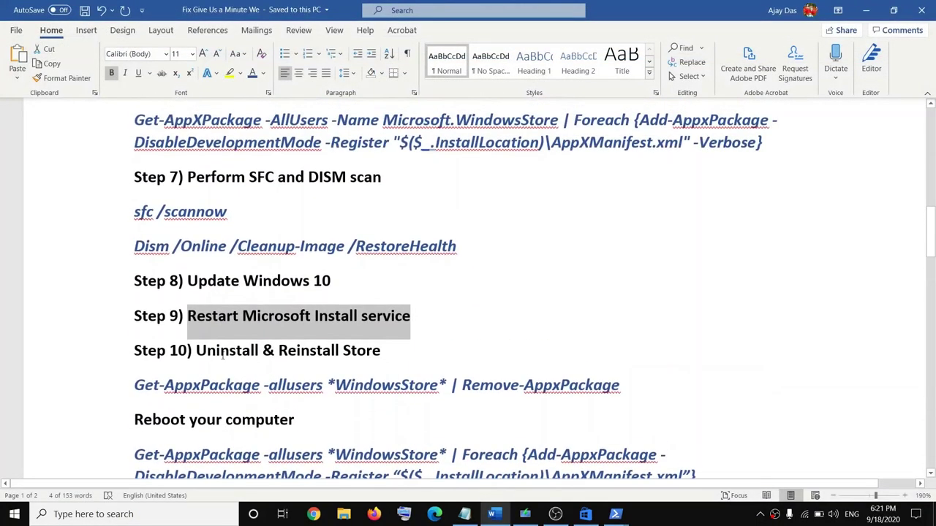
pyautogui.moveTo(196, 351); pyautogui.dragTo(381, 351)
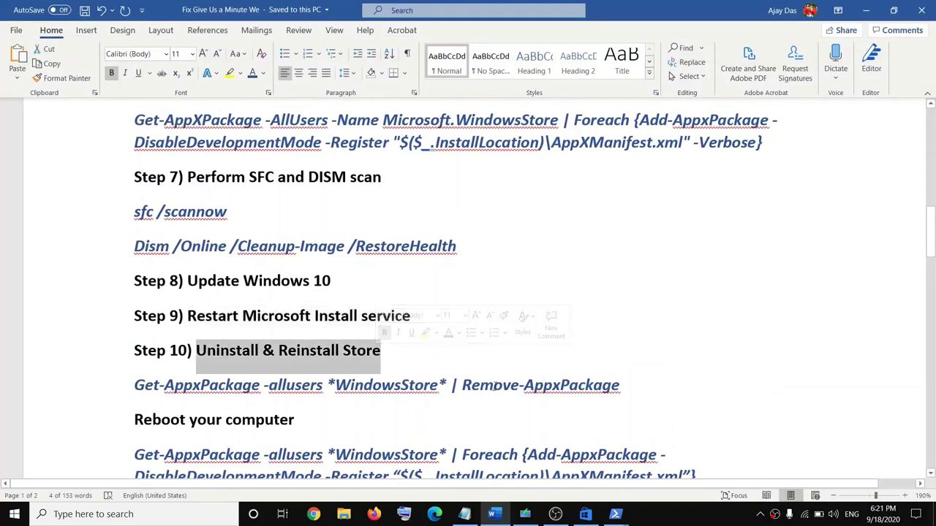
pyautogui.rightClick(15, 516)
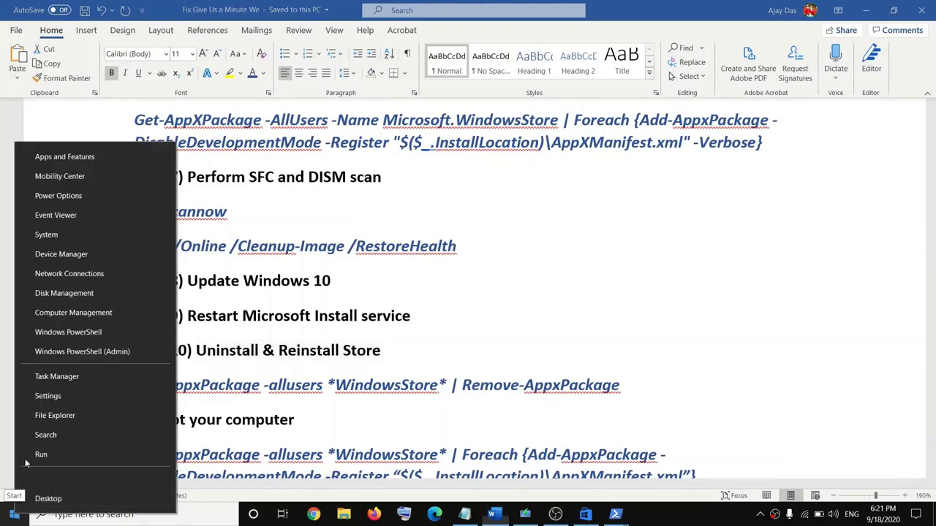
pyautogui.click(94, 352)
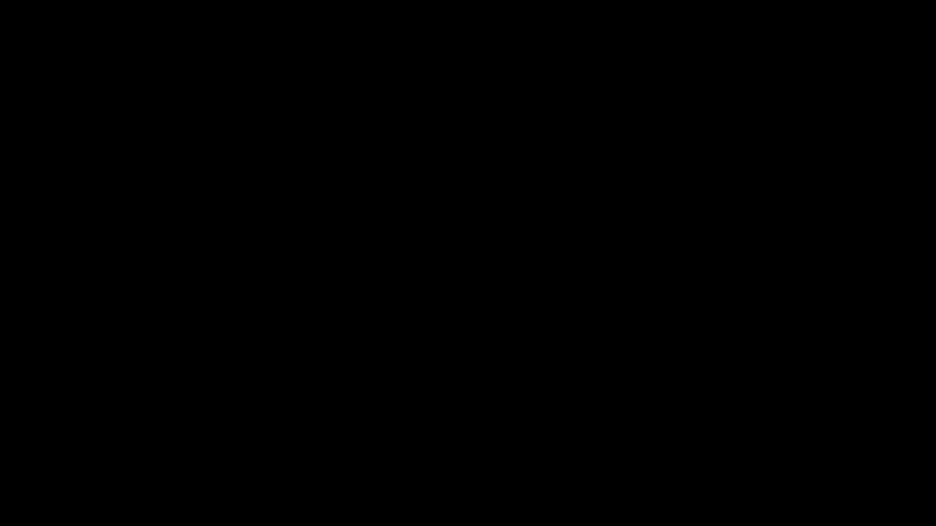
pyautogui.moveTo(625, 393); pyautogui.dragTo(146, 395)
pyautogui.press('super+c')
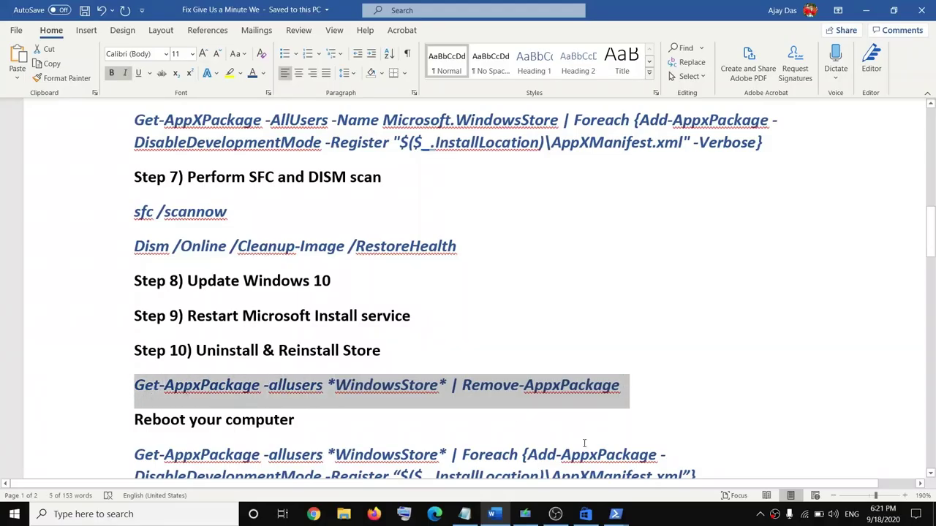
pyautogui.moveTo(615, 514)
pyautogui.click(731, 428)
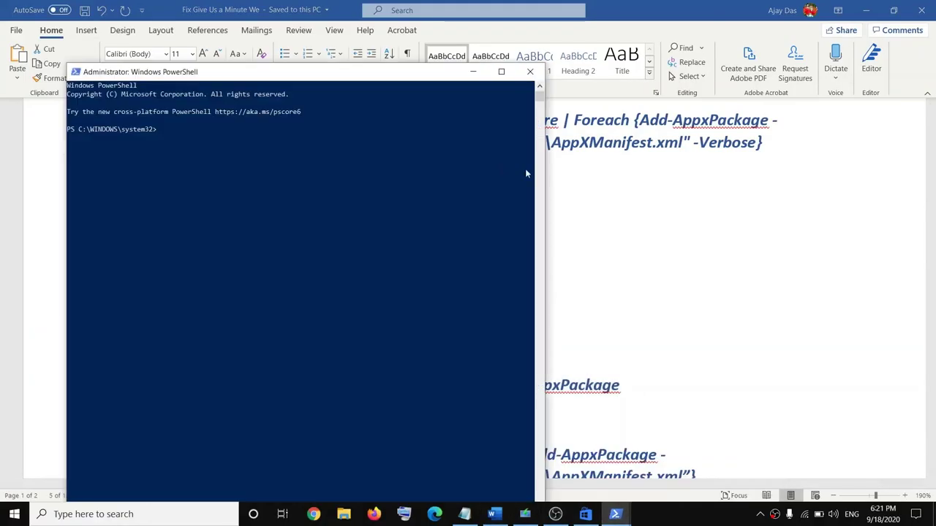
pyautogui.rightClick(342, 190)
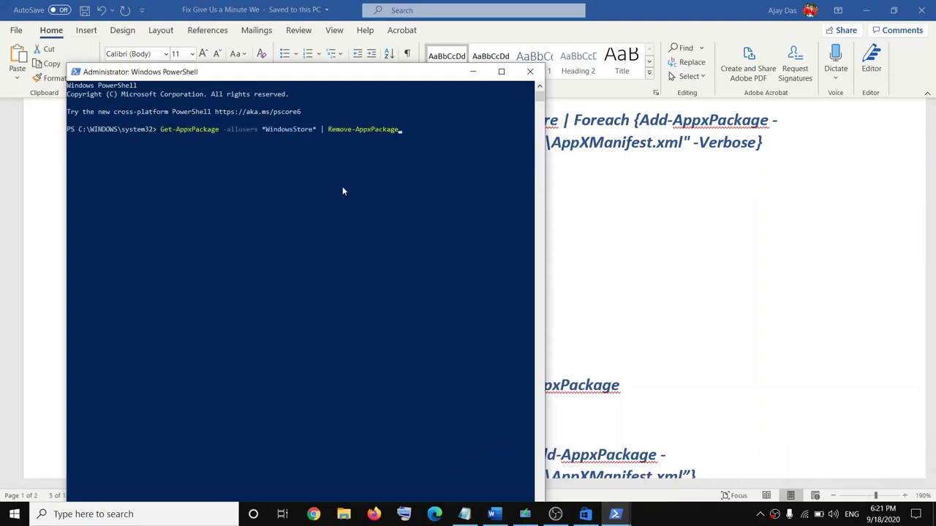
# Step: Launch Microsoft Store, then return to PowerShell and run the Store removal command
pyautogui.click(110, 514)
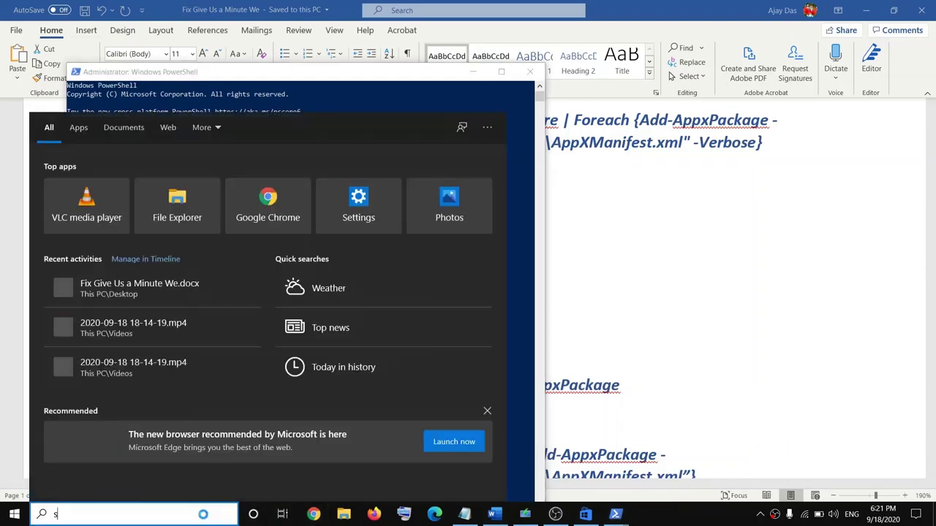
pyautogui.write('store')
pyautogui.click(142, 188)
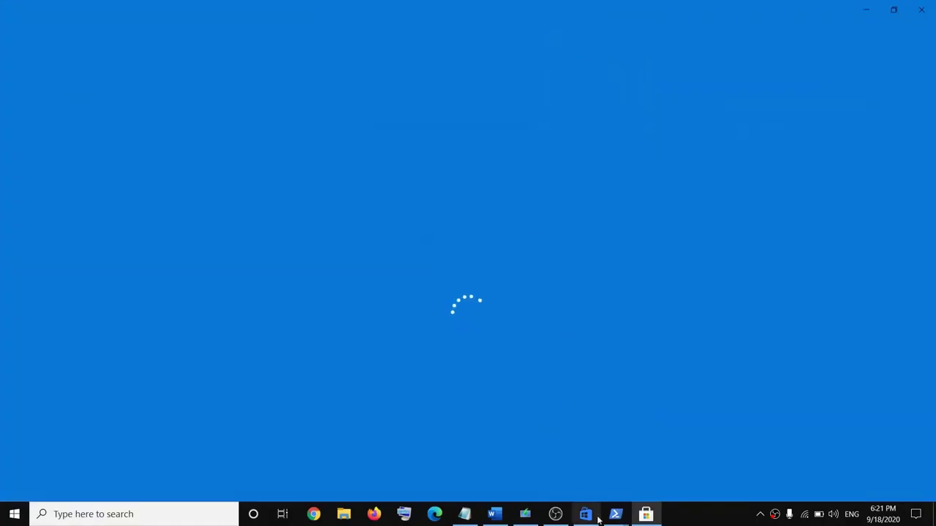
pyautogui.moveTo(614, 520)
pyautogui.click(699, 479)
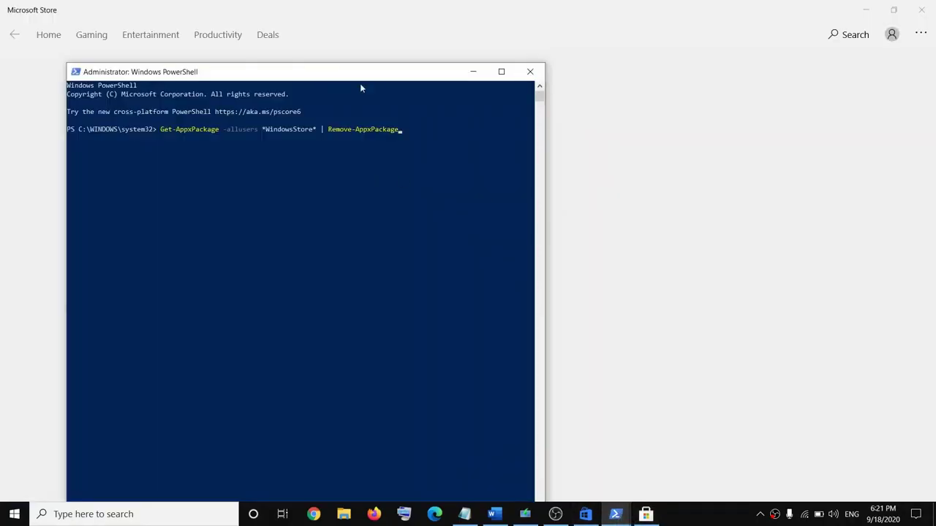
pyautogui.moveTo(360, 84); pyautogui.dragTo(403, 78)
pyautogui.click(453, 132)
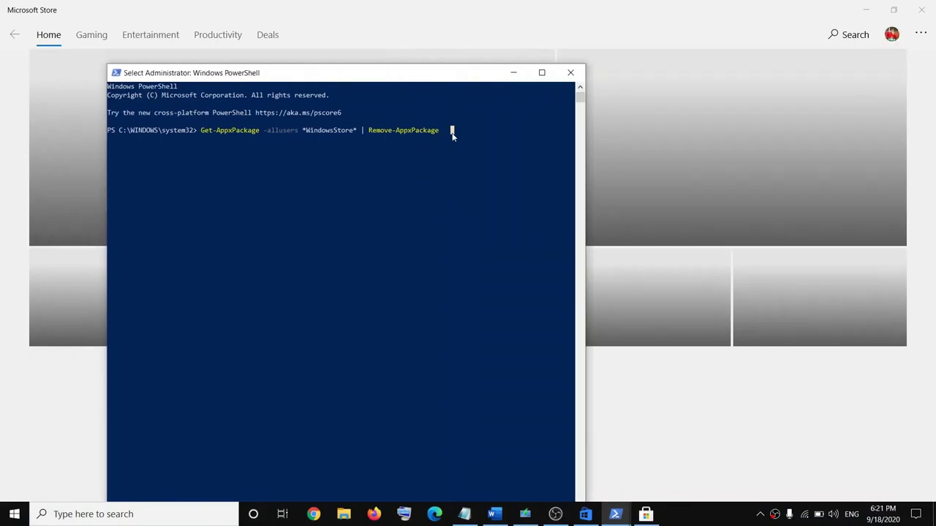
pyautogui.click(472, 173)
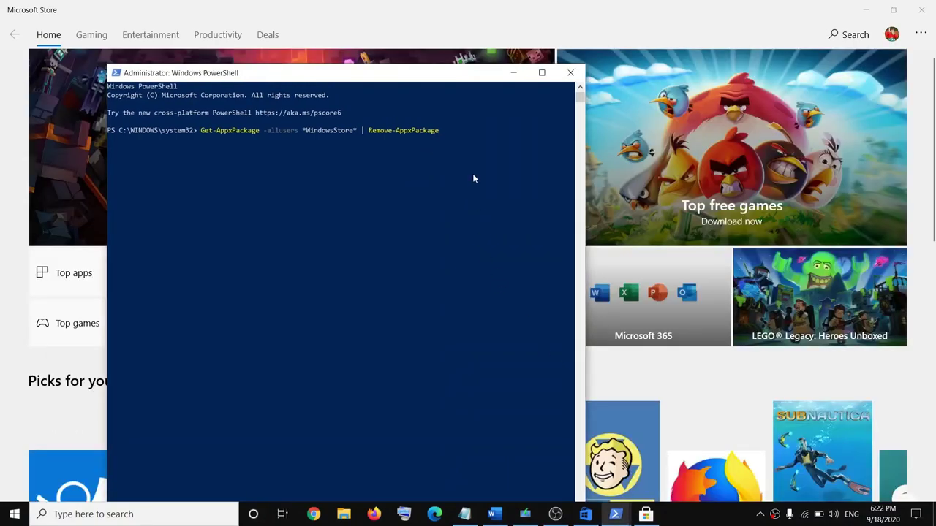
pyautogui.press('Return')
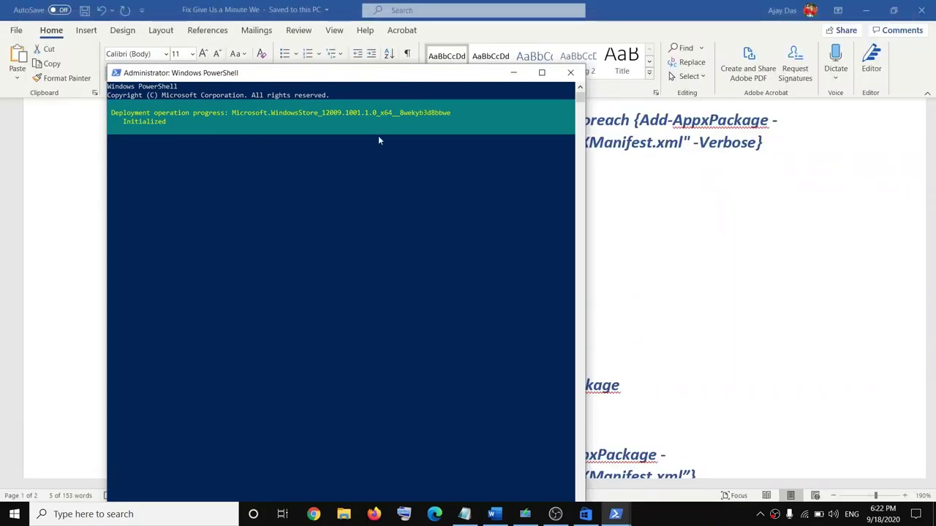
# Step: Search 'sto' to check the Store app is gone, then return to the guide
pyautogui.click(103, 515)
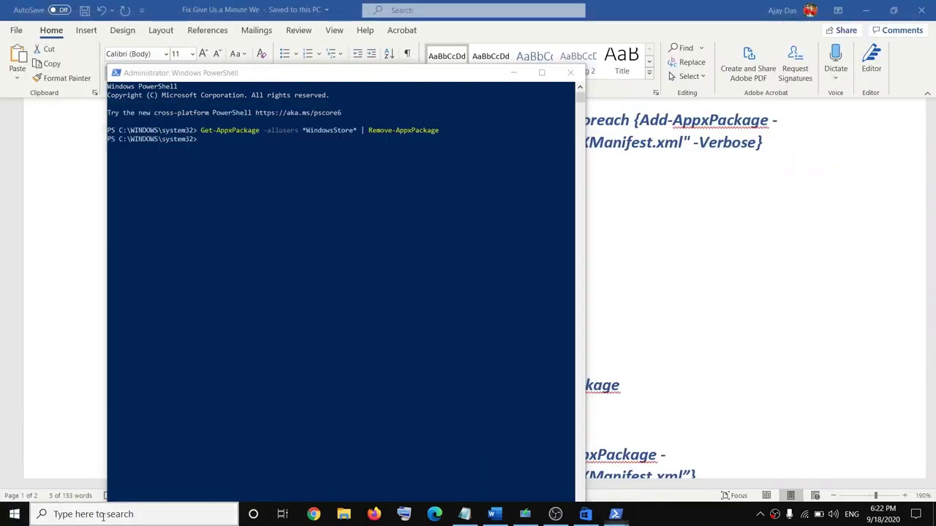
pyautogui.write('store')
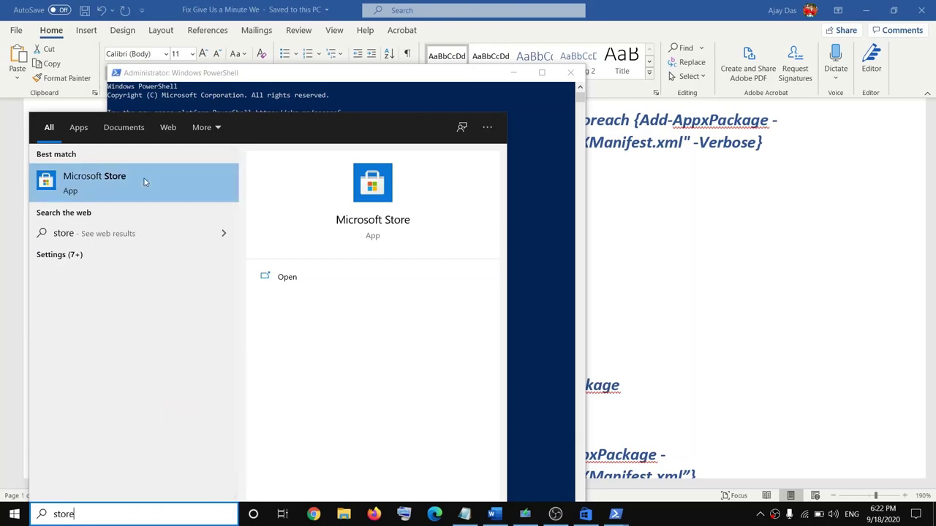
pyautogui.click(557, 231)
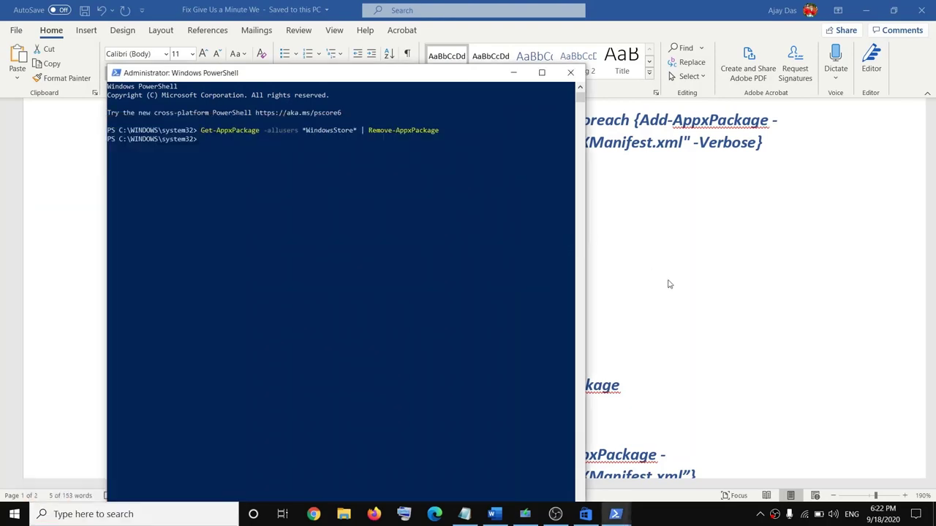
pyautogui.hotkey('alt', 'Tab')
pyautogui.scroll(-4, 299, 329)
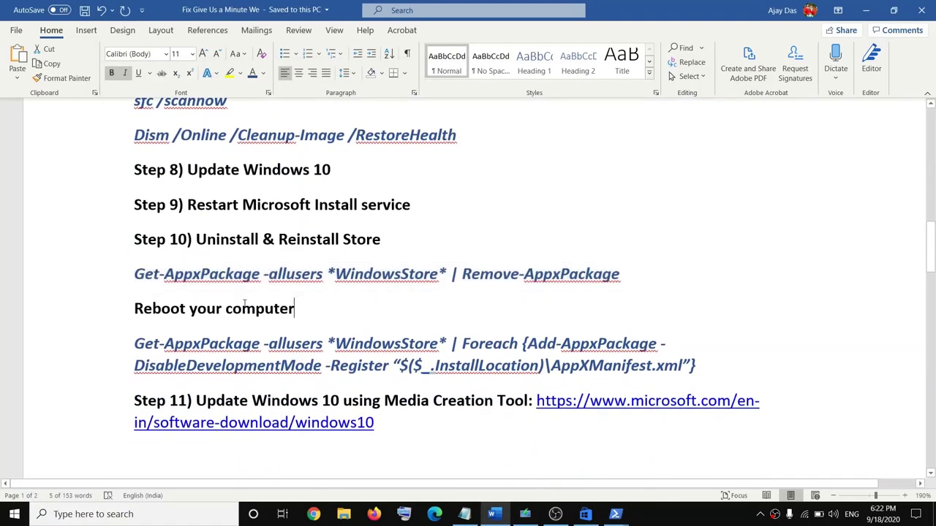
# Step: Mark the Reboot your computer line and check the power options without restarting
pyautogui.moveTo(302, 308); pyautogui.dragTo(134, 307)
pyautogui.click(15, 514)
pyautogui.click(15, 490)
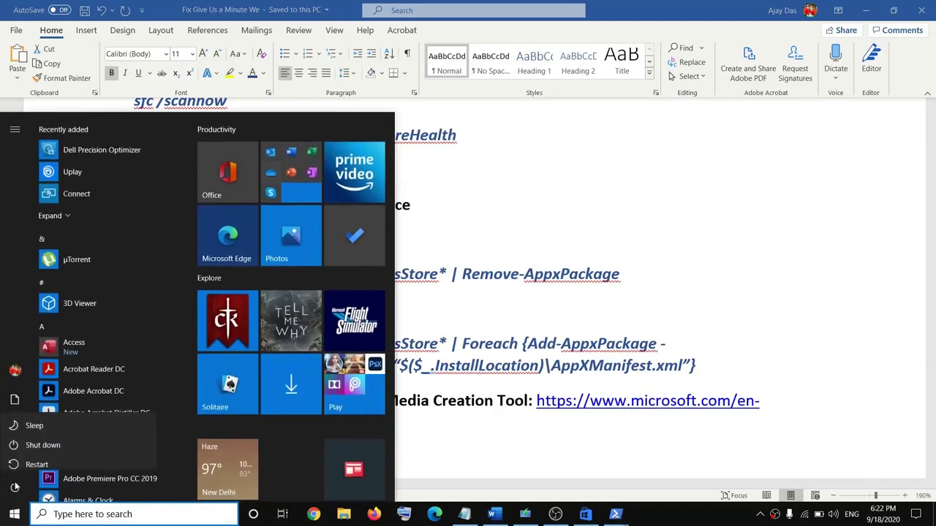
pyautogui.click(574, 318)
pyautogui.click(525, 320)
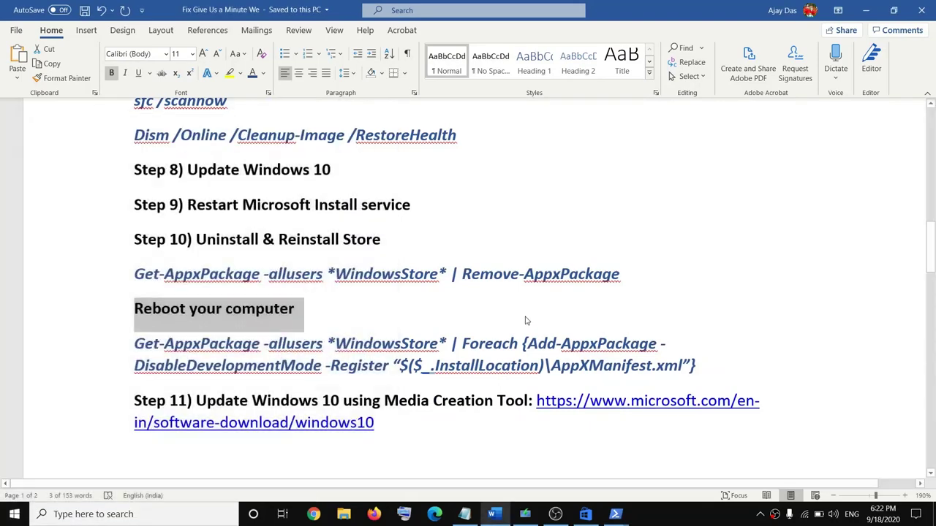
pyautogui.click(165, 347)
# Step: Run the Store reinstall Add-AppxPackage command in an administrator PowerShell
pyautogui.moveTo(697, 366); pyautogui.dragTo(145, 356)
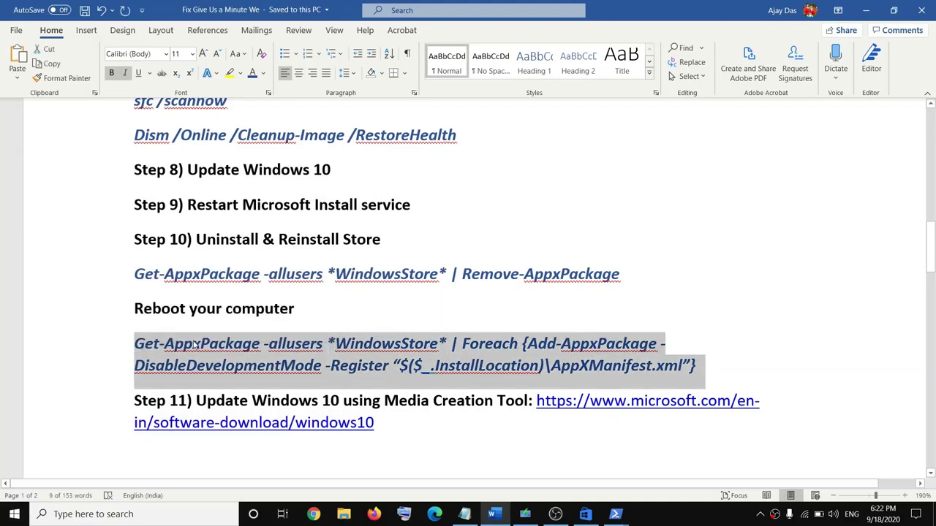
pyautogui.rightClick(11, 517)
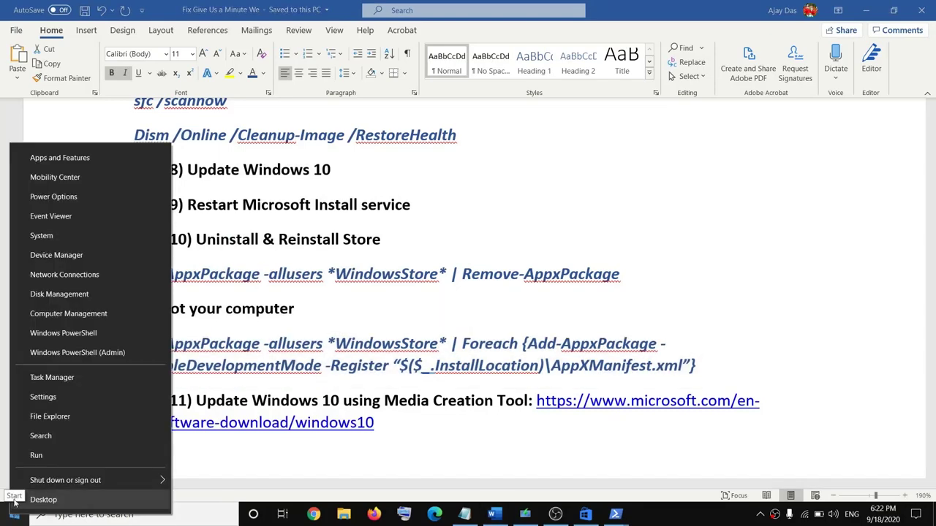
pyautogui.click(84, 351)
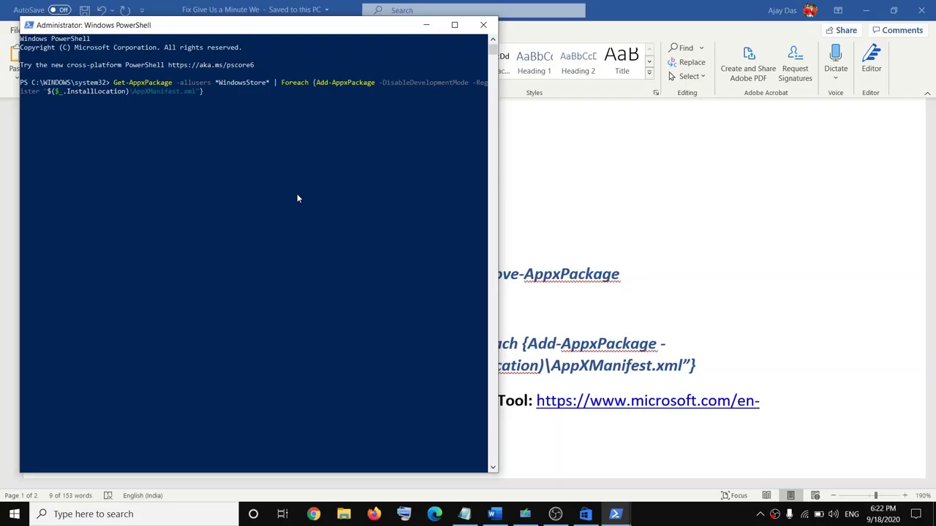
pyautogui.press('Return')
# Step: Search for 'store' and launch Microsoft Store
pyautogui.click(125, 515)
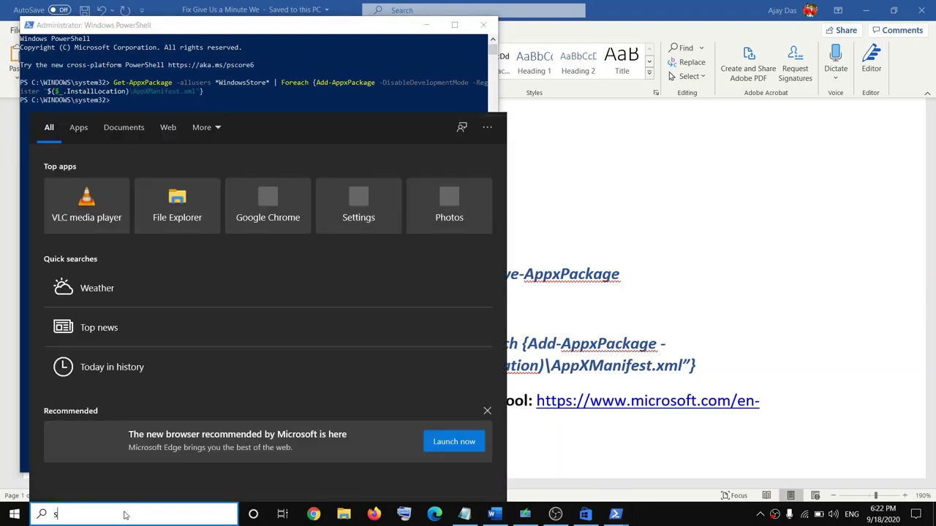
pyautogui.write('store')
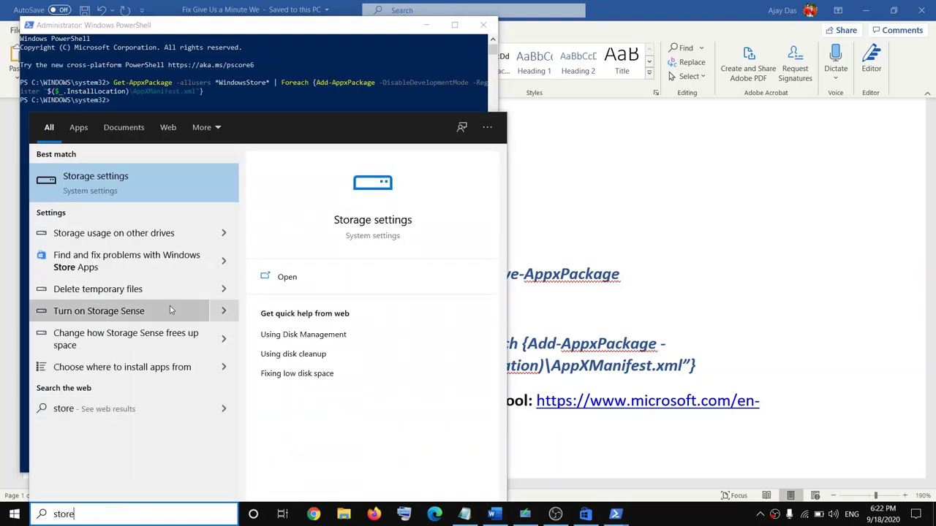
pyautogui.press('BackSpace')
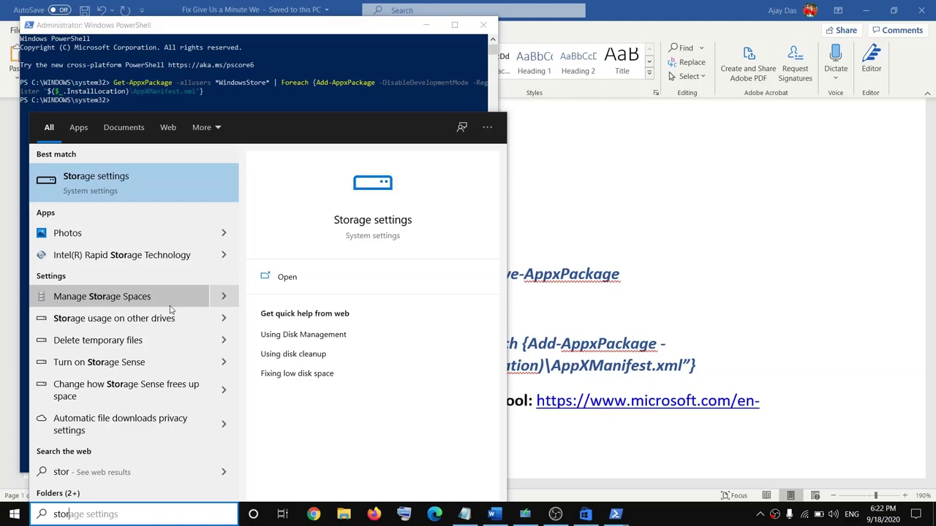
pyautogui.write('e')
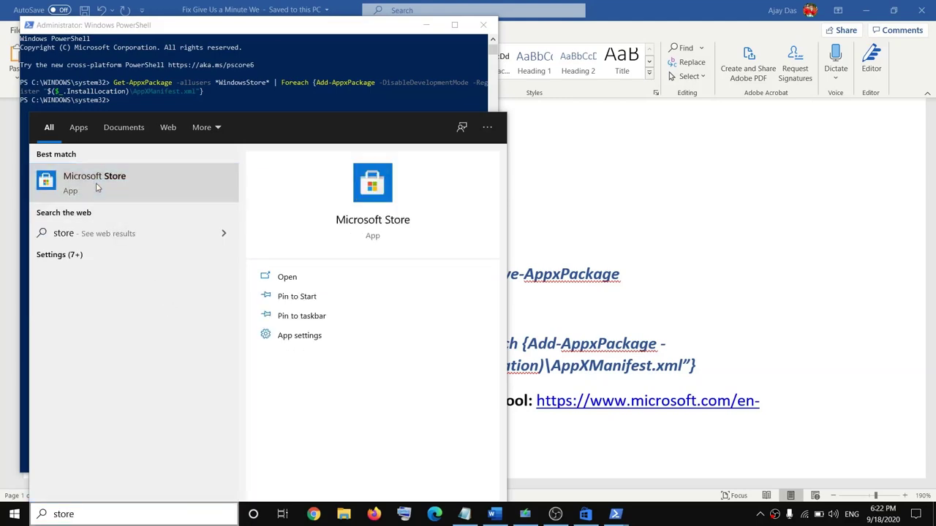
pyautogui.click(97, 188)
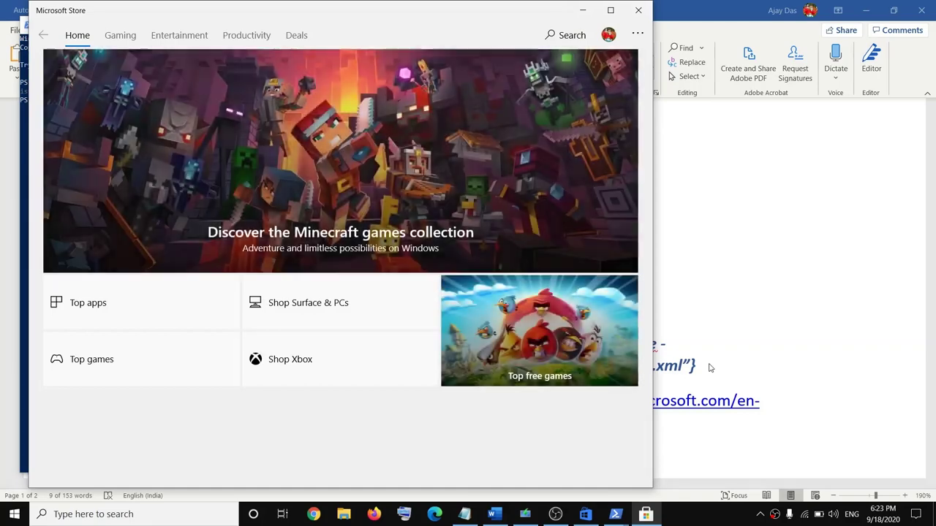
# Step: Copy the Step 11 Media Creation Tool URL and paste it into Chrome's address bar
pyautogui.moveTo(708, 367); pyautogui.dragTo(205, 341)
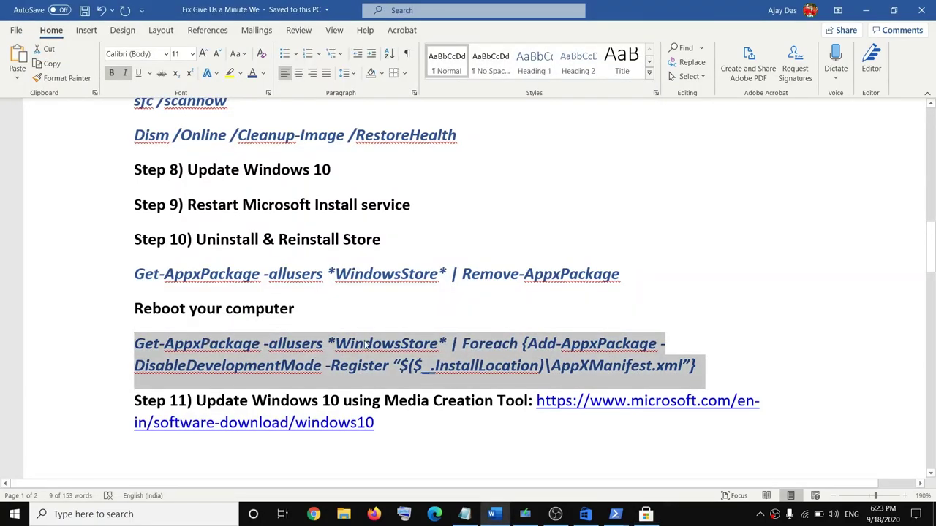
pyautogui.scroll(-1, 366, 346)
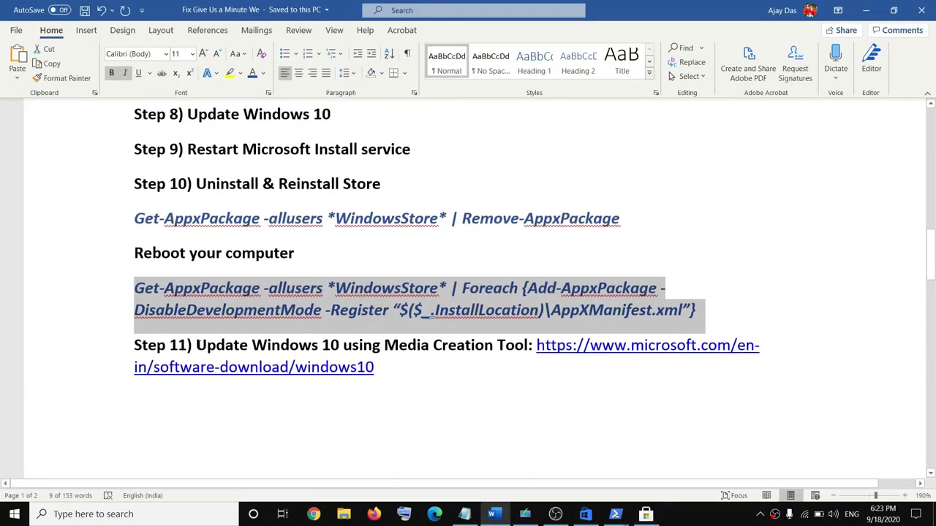
pyautogui.moveTo(196, 346); pyautogui.dragTo(511, 351)
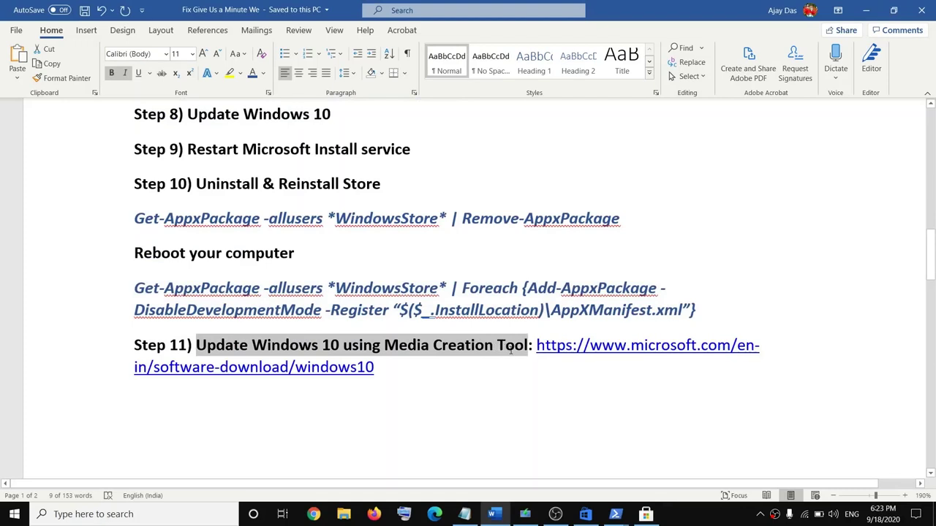
pyautogui.moveTo(380, 367); pyautogui.dragTo(538, 348)
pyautogui.hotkey('ctrl', 'c')
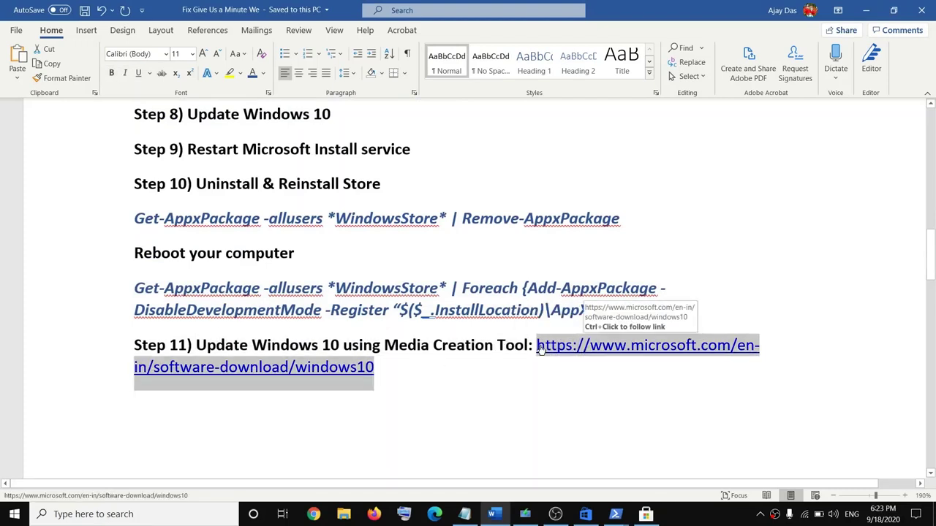
pyautogui.press('Right')
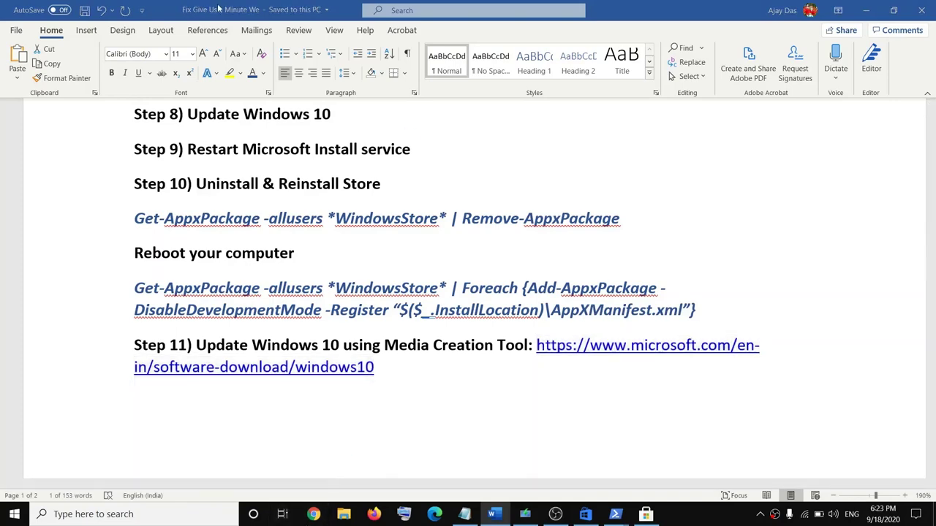
pyautogui.press('super+1')
pyautogui.hotkey('ctrl', 'v')
# Step: Download and run the Media Creation Tool, accept the license, and choose Upgrade this PC now
pyautogui.press('Return')
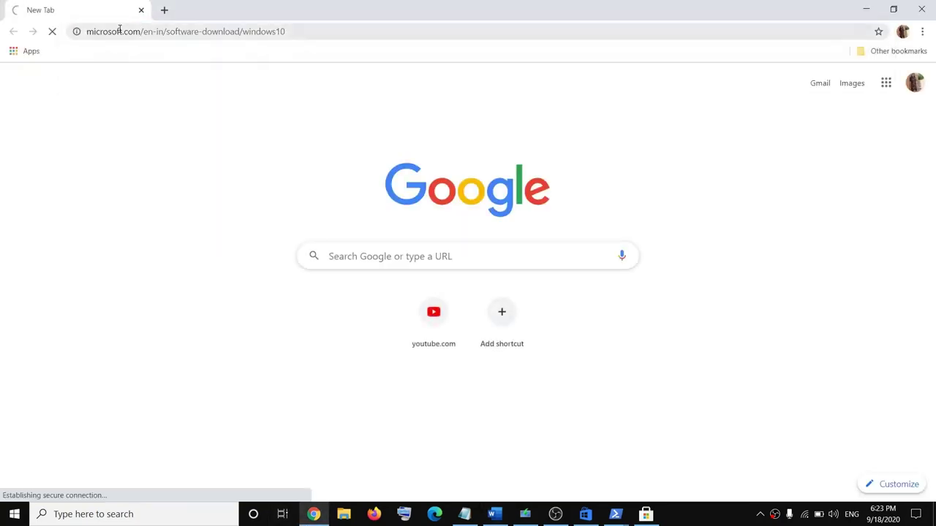
pyautogui.scroll(-3, 226, 341)
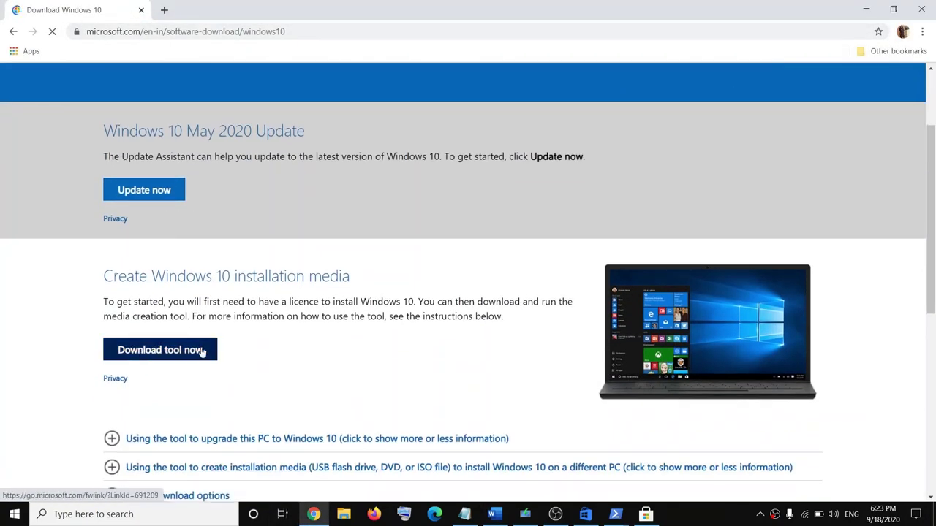
pyautogui.click(179, 359)
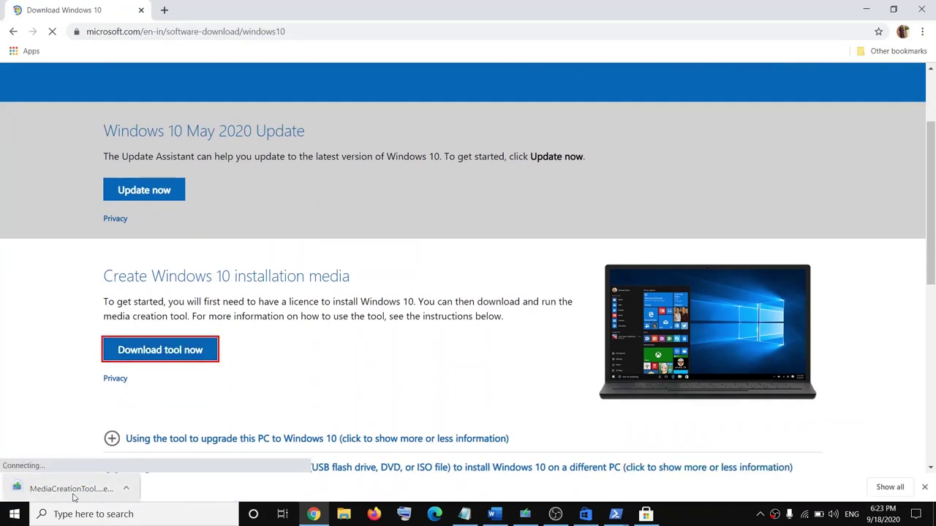
pyautogui.click(525, 514)
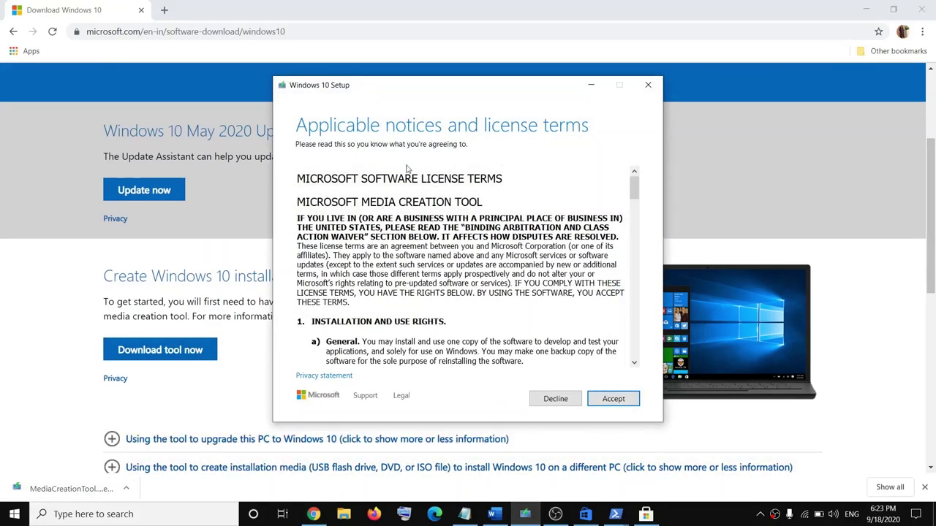
pyautogui.click(604, 399)
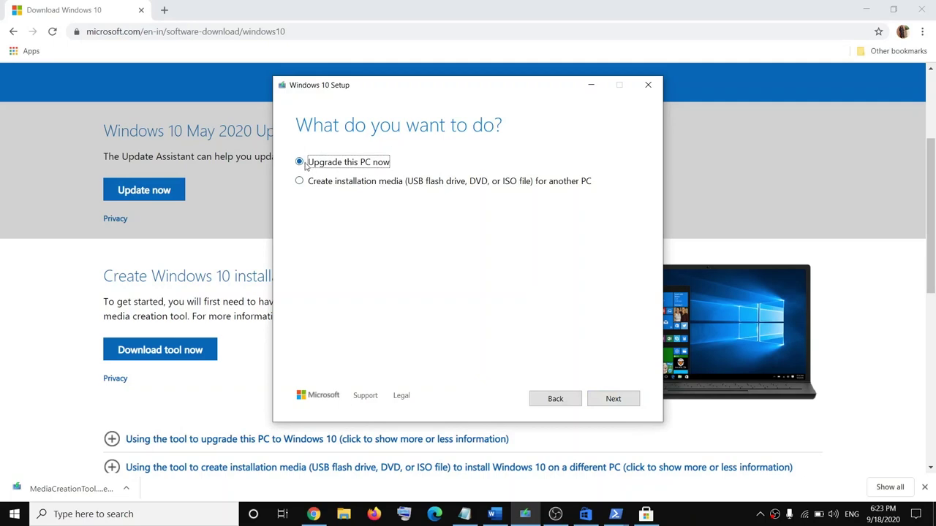
pyautogui.click(612, 398)
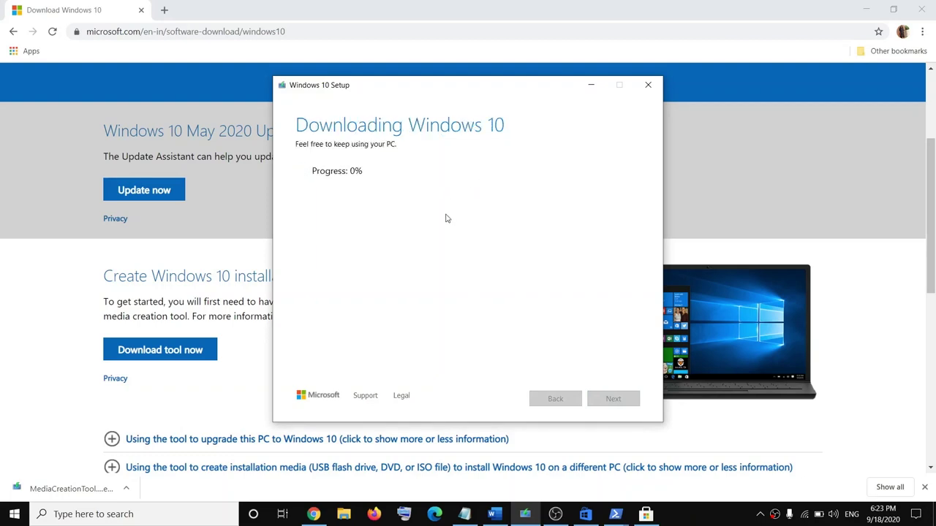
pyautogui.click(494, 514)
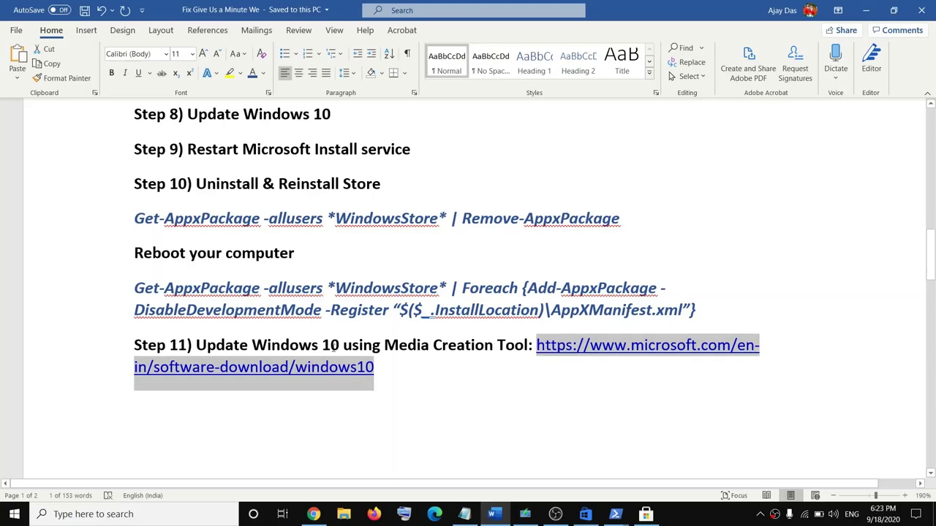
pyautogui.scroll(-5, 431, 361)
pyautogui.scroll(2, 366, 344)
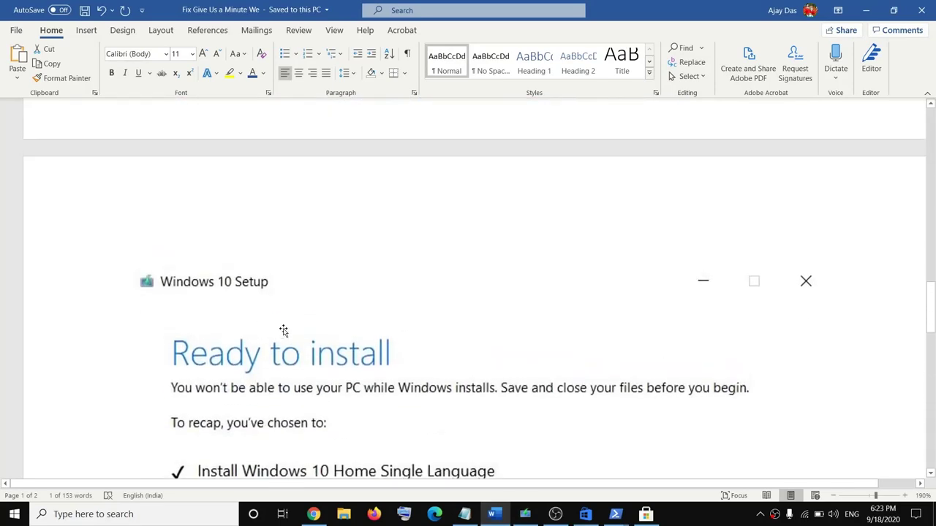
pyautogui.scroll(-3, 283, 330)
pyautogui.scroll(-3, 406, 261)
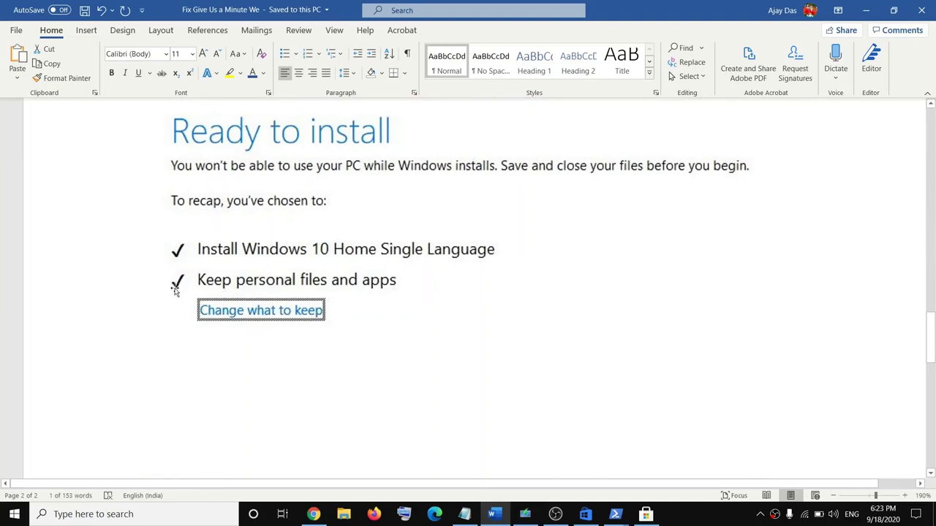
pyautogui.scroll(-6, 645, 353)
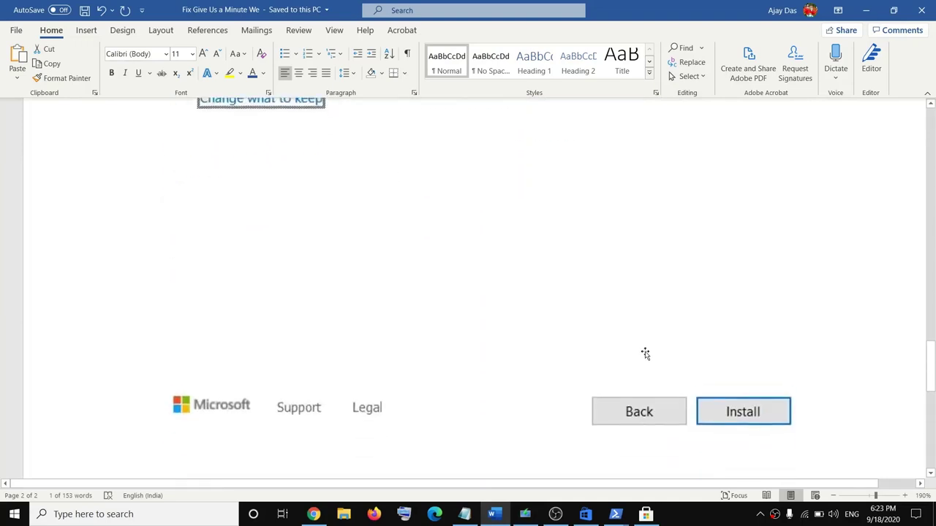
pyautogui.scroll(6, 646, 353)
pyautogui.scroll(-3, 681, 386)
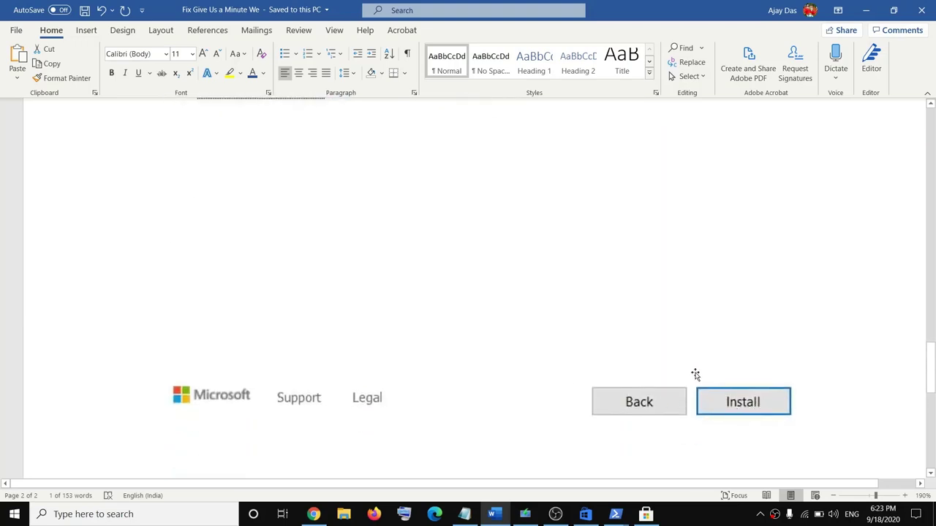
pyautogui.scroll(15, 391, 351)
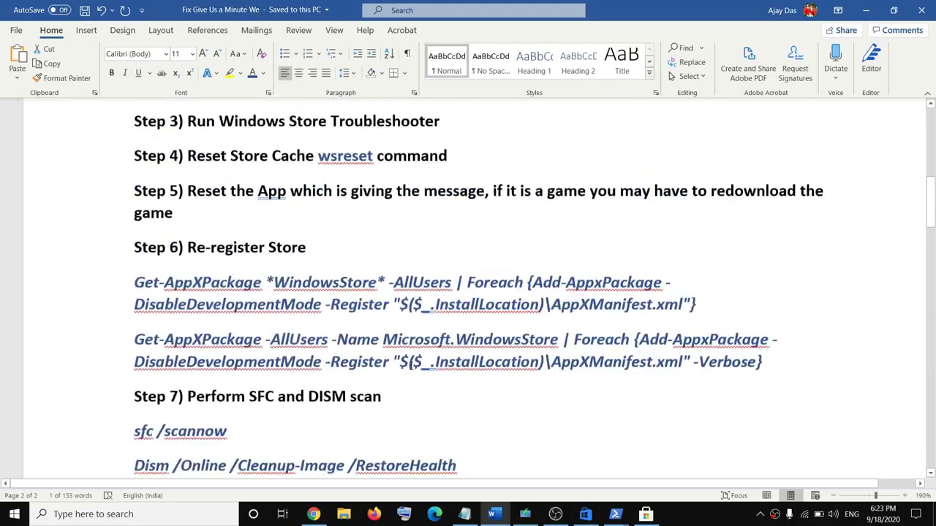
pyautogui.scroll(10, 416, 373)
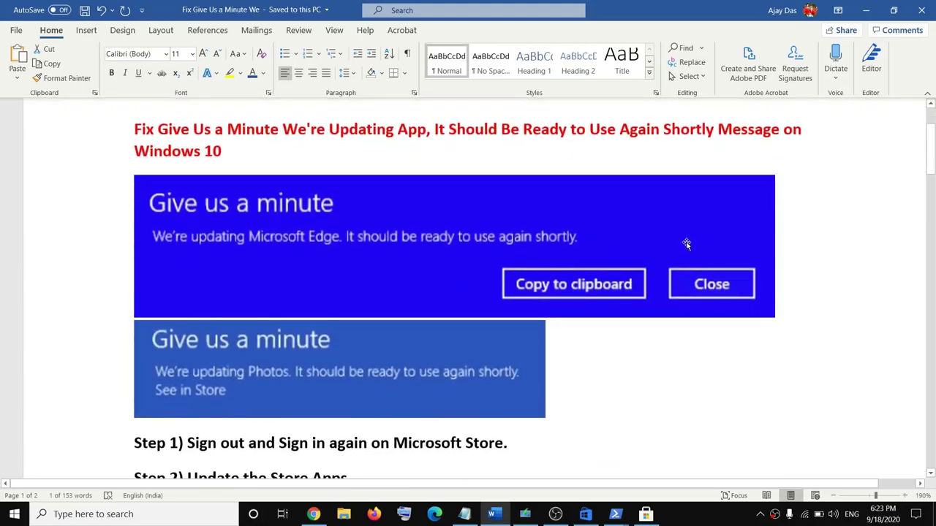
pyautogui.scroll(-10, 410, 336)
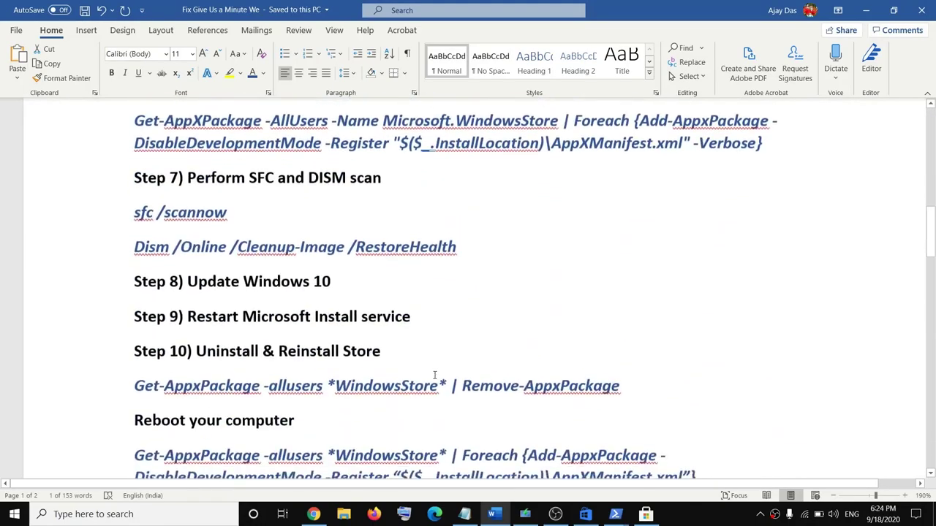
pyautogui.scroll(4, 436, 378)
pyautogui.scroll(10, 439, 405)
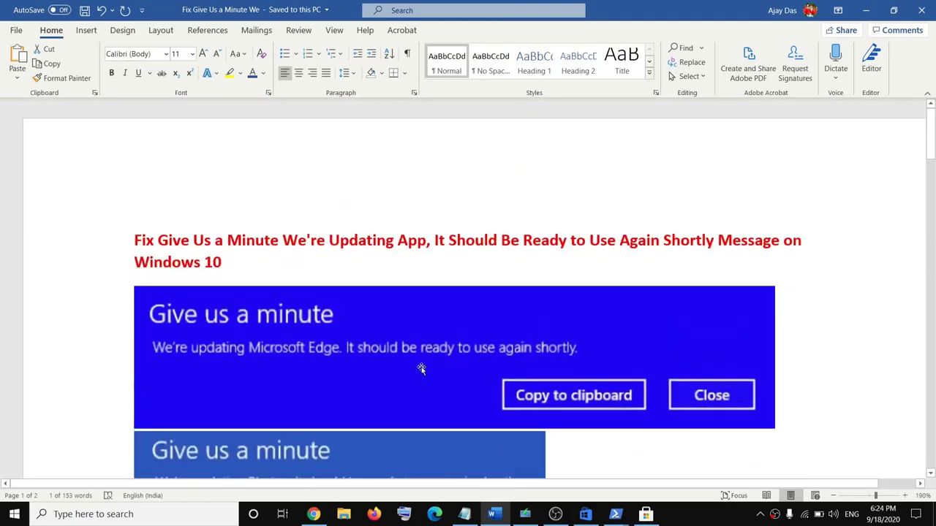